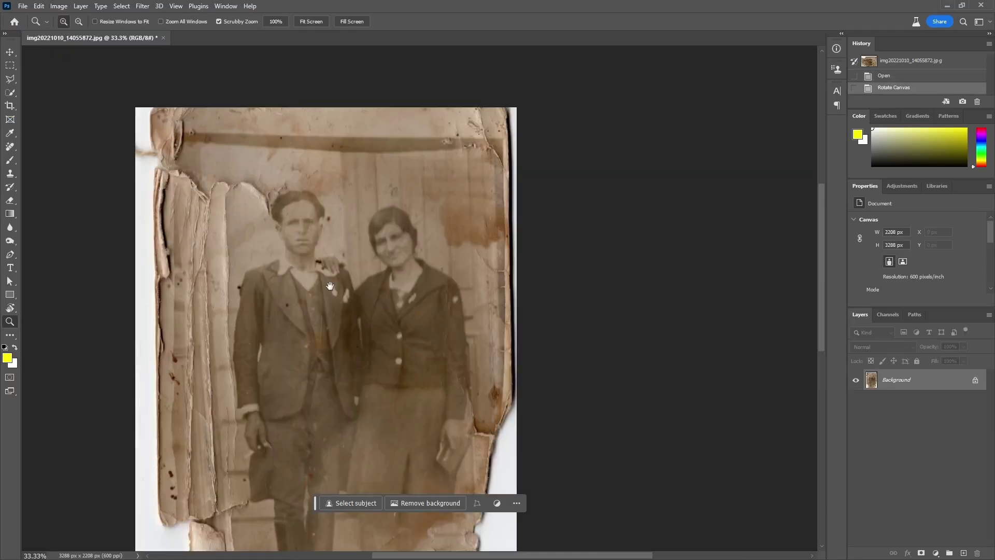
{"action": "left_click_drag", "start_coordinate": [330, 286], "coordinate": [363, 216]}
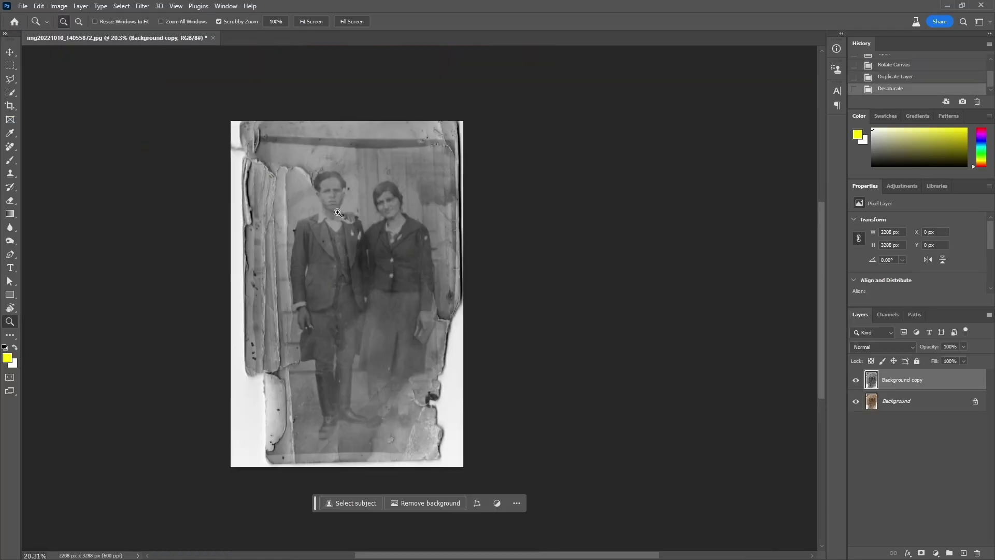
{"action": "left_click_drag", "start_coordinate": [703, 409], "coordinate": [704, 417]}
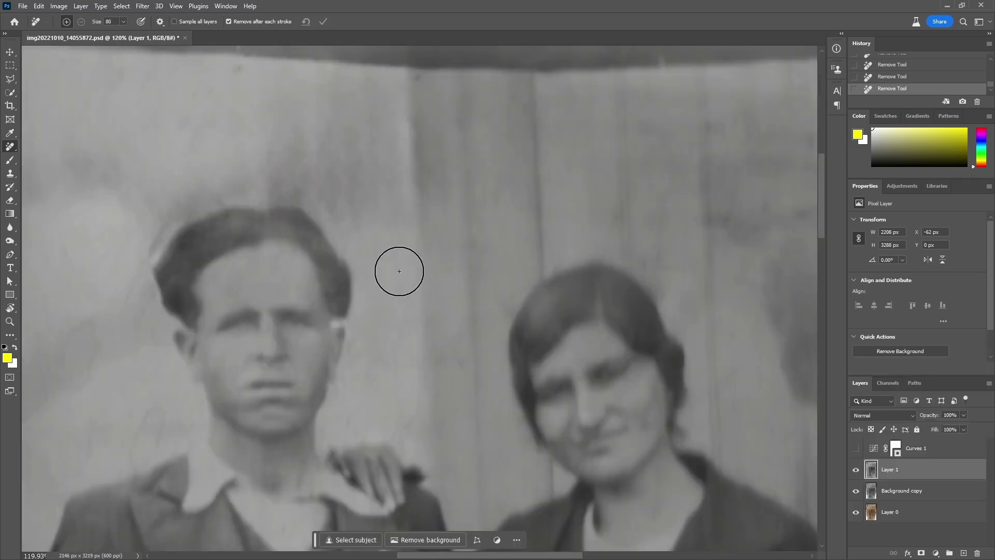
{"action": "key", "text": "ctrl+z"}
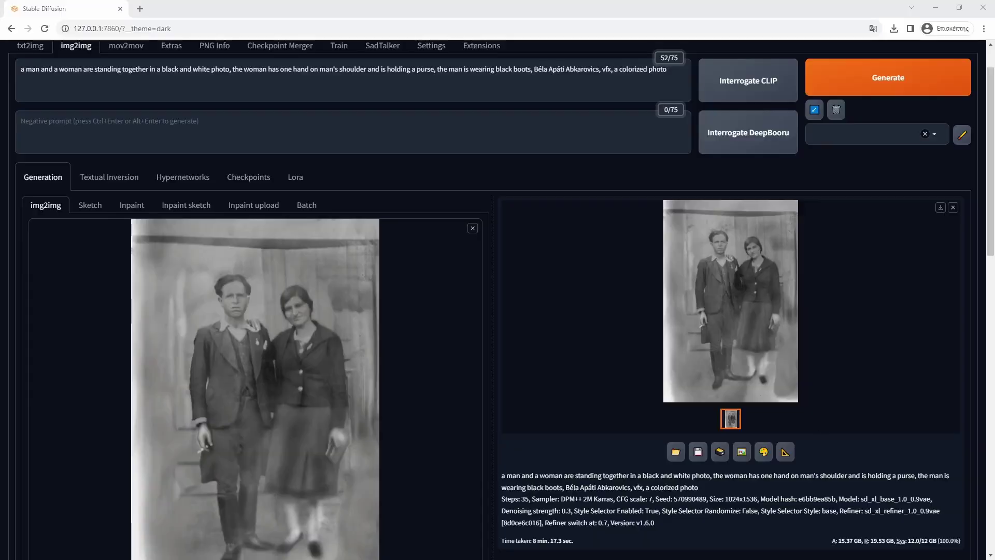
{"action": "left_click", "coordinate": [676, 353]}
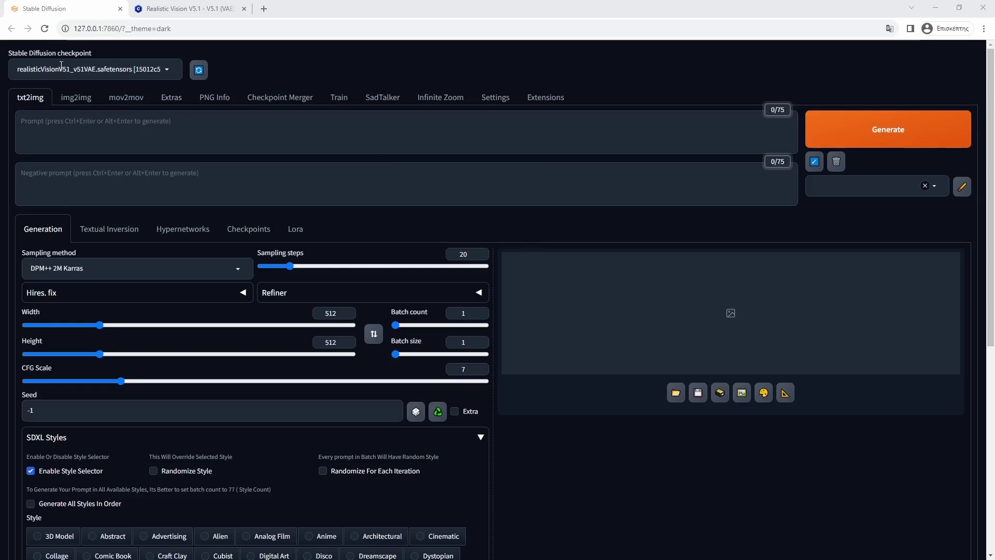
Check the base model of Realistic Vision V5.1 on Civitai, and return to Stable Diffusion's ControlNet settings with the SDXL Styles section collapsed.
{"action": "left_click", "coordinate": [188, 8]}
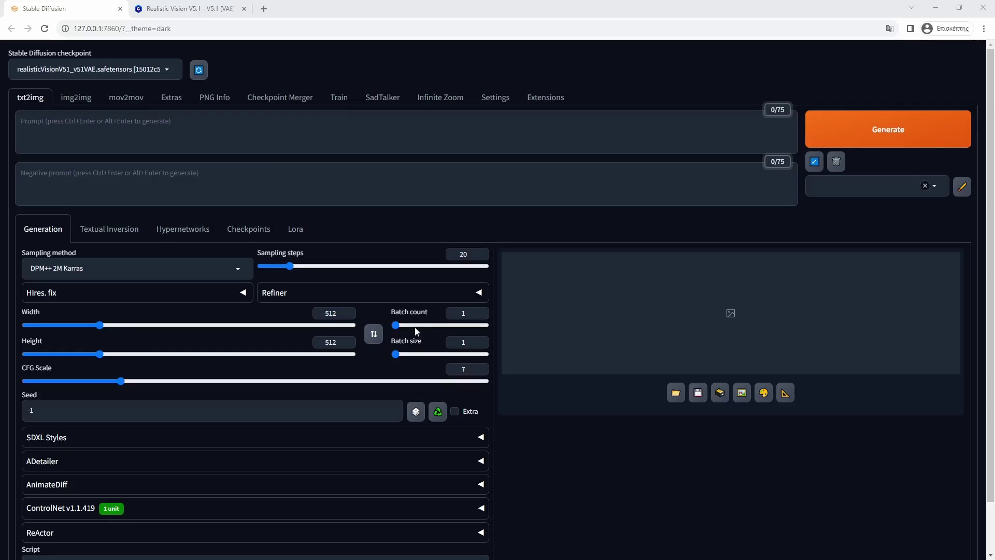
{"action": "scroll", "coordinate": [415, 332], "scroll_direction": "down", "scroll_amount": 2}
{"action": "left_click", "coordinate": [275, 448]}
{"action": "scroll", "coordinate": [285, 445], "scroll_direction": "down", "scroll_amount": 1}
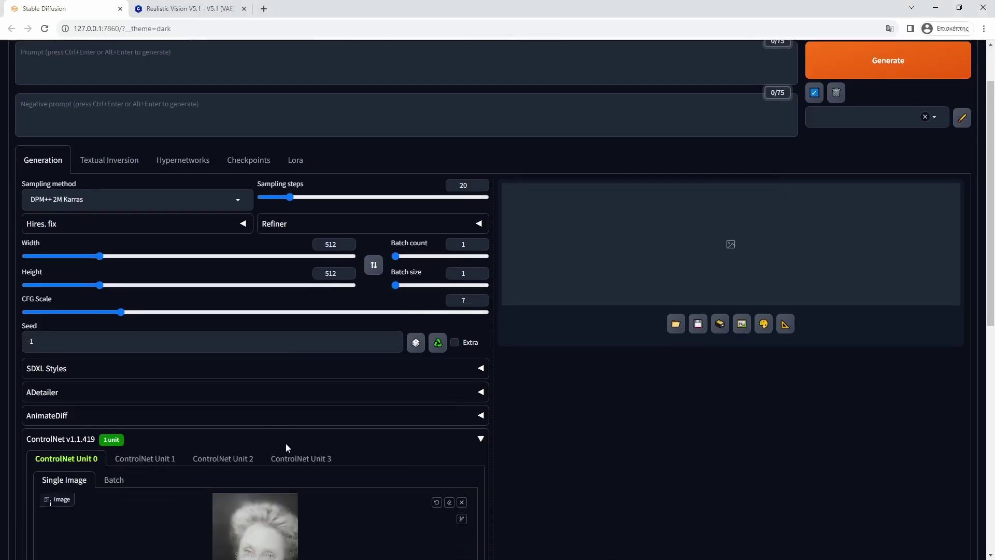
{"action": "scroll", "coordinate": [285, 442], "scroll_direction": "down", "scroll_amount": 7}
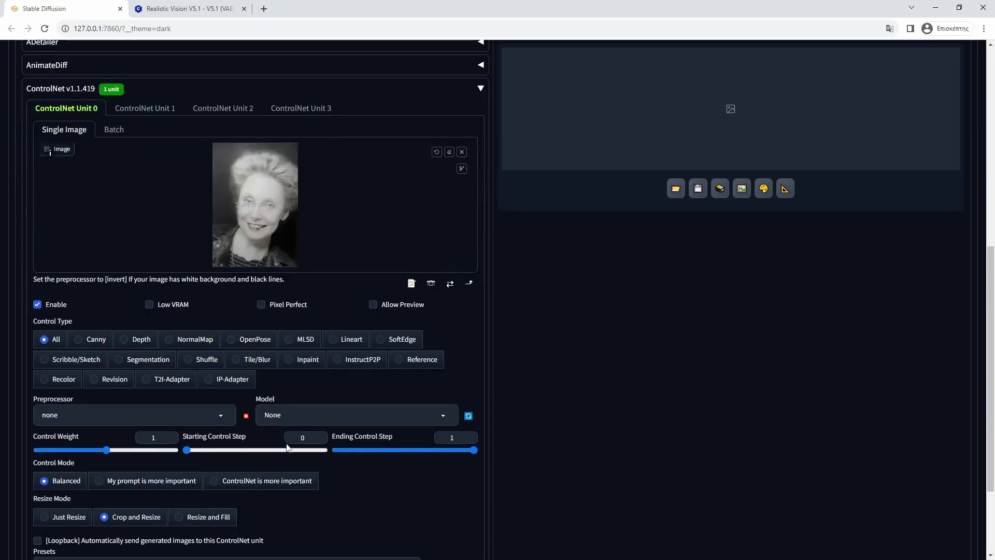
Set ControlNet unit 0 to Canny with Pixel Perfect and Allow Preview enabled, and run the preprocessor preview.
{"action": "left_click", "coordinate": [95, 340]}
{"action": "left_click", "coordinate": [261, 304]}
{"action": "left_click", "coordinate": [369, 305]}
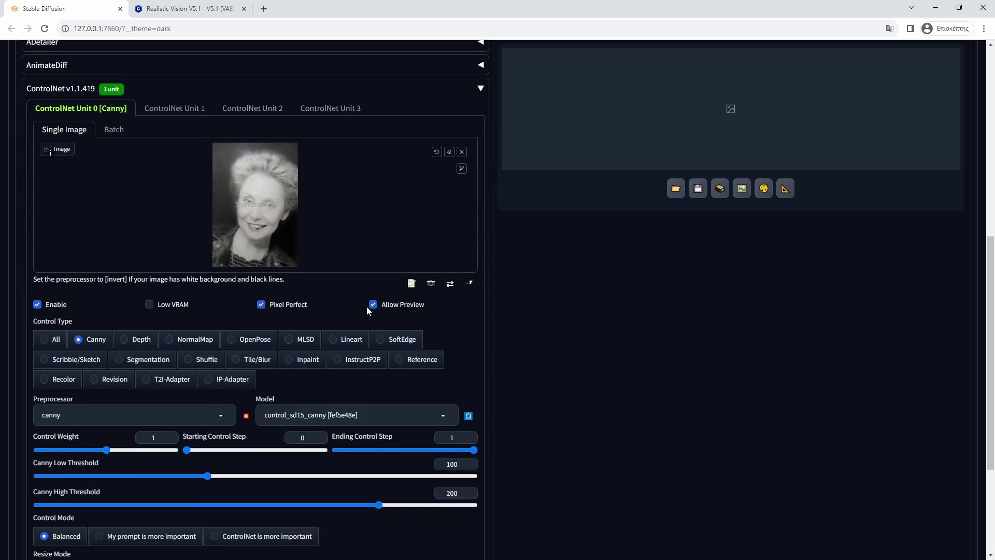
{"action": "left_click", "coordinate": [247, 418]}
Set the Canny low threshold to 31 and the high threshold to 61, previewing the edge map while adjusting.
{"action": "left_click", "coordinate": [66, 476]}
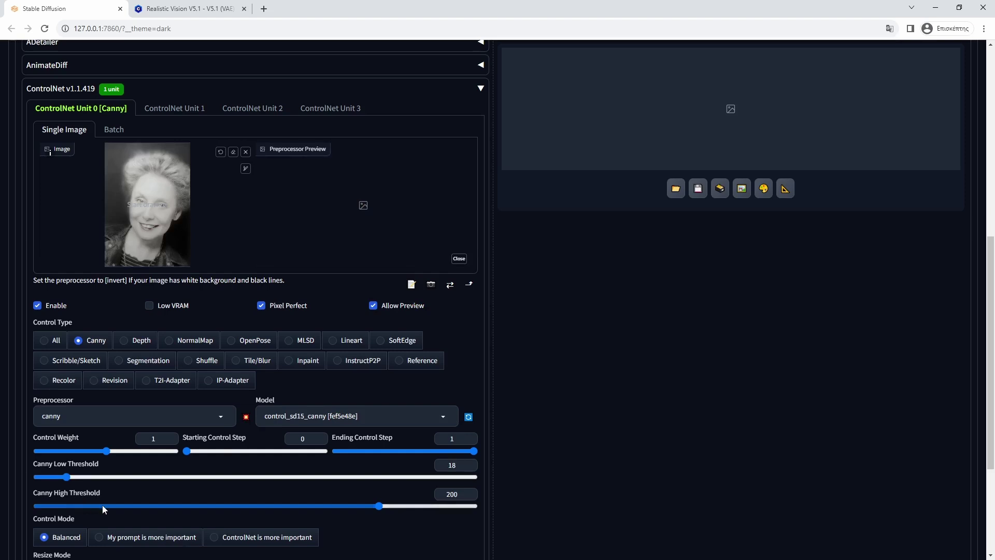
{"action": "left_click", "coordinate": [103, 506]}
{"action": "left_click", "coordinate": [246, 418]}
{"action": "left_click_drag", "start_coordinate": [106, 506], "coordinate": [141, 505]}
{"action": "left_click", "coordinate": [89, 477]}
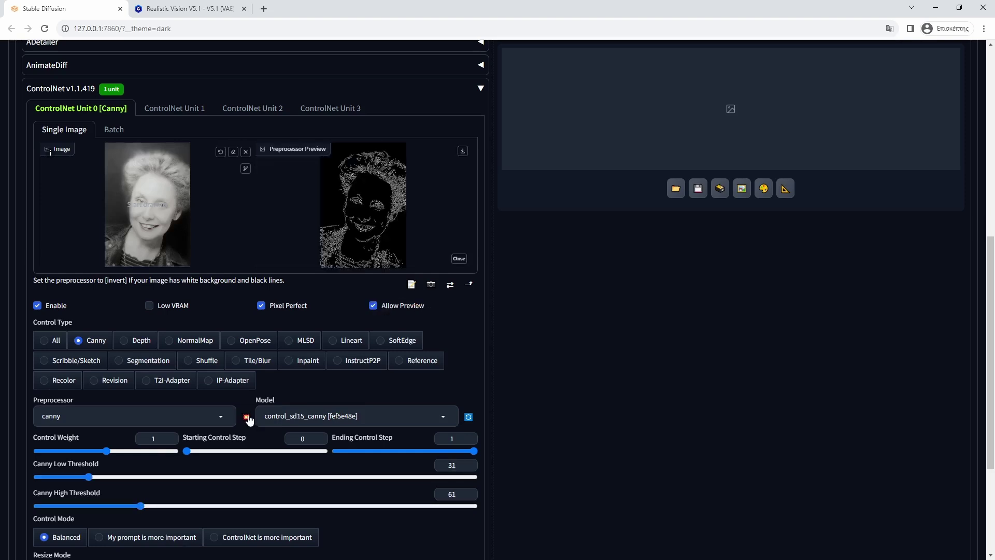
Preview the SoftEdge control type on the portrait with its preprocessor and try the IP-Adapter control type.
{"action": "left_click", "coordinate": [380, 340]}
{"action": "left_click", "coordinate": [246, 417]}
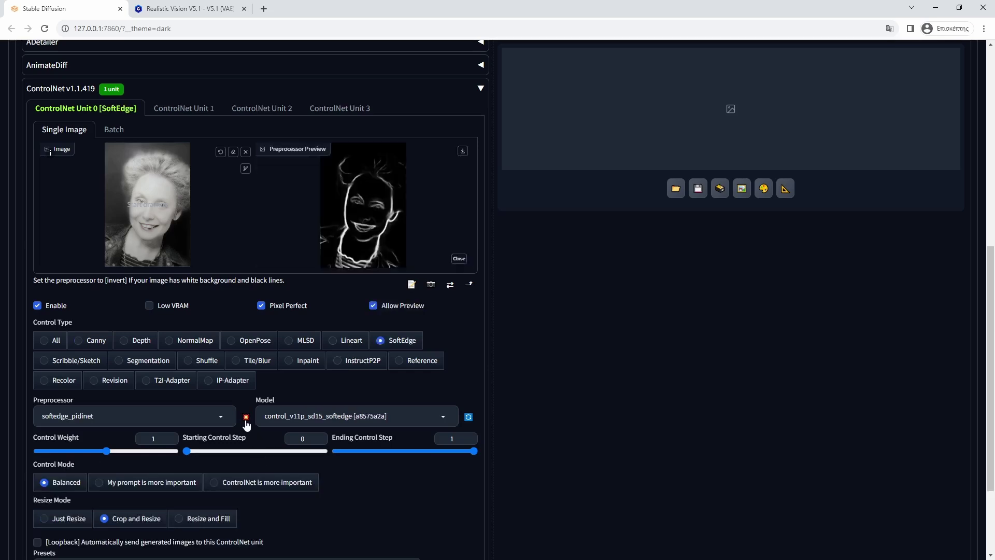
{"action": "left_click", "coordinate": [220, 381]}
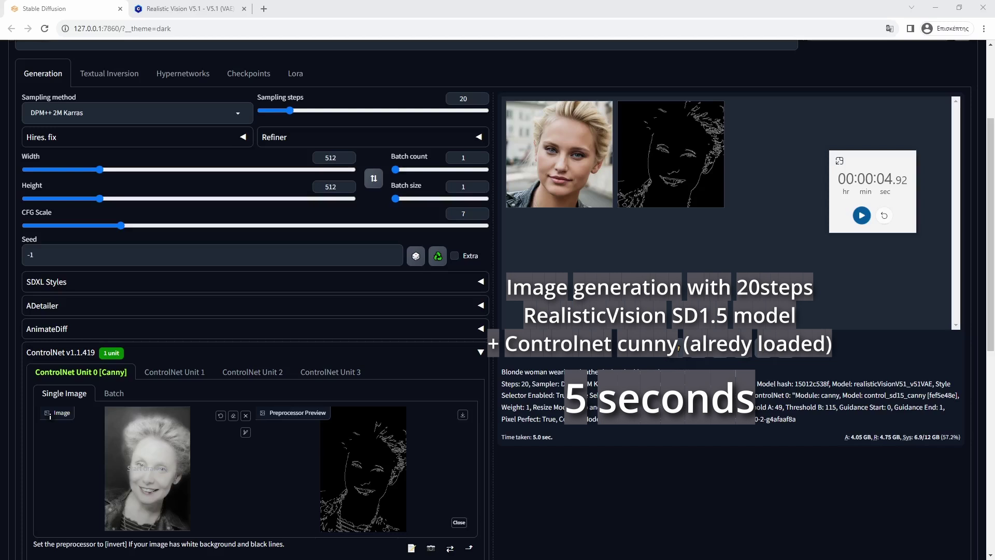
View the generated 1024 x 1024 portrait of the blonde woman at full size and close the enlarged view.
{"action": "scroll", "coordinate": [497, 301], "scroll_direction": "down", "scroll_amount": 1}
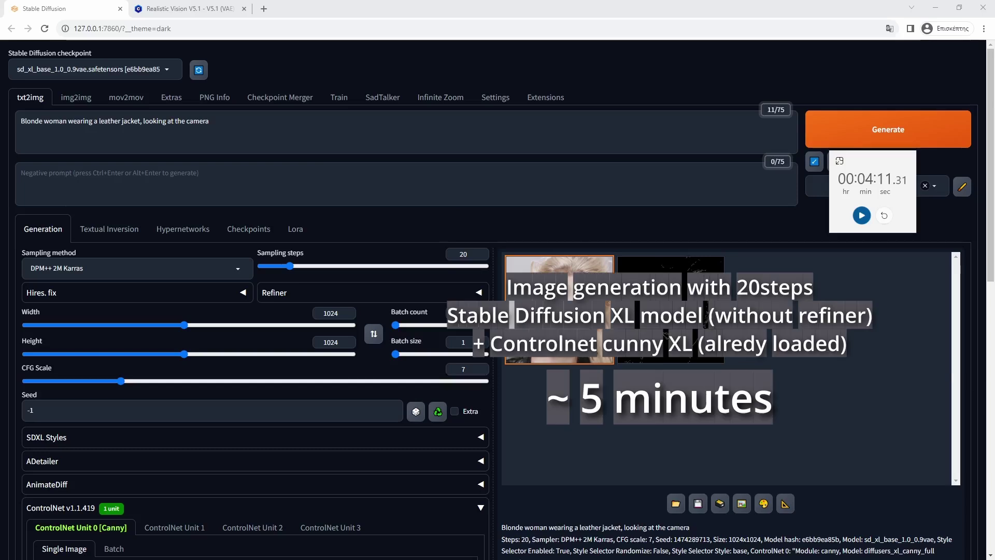
{"action": "left_click", "coordinate": [708, 361]}
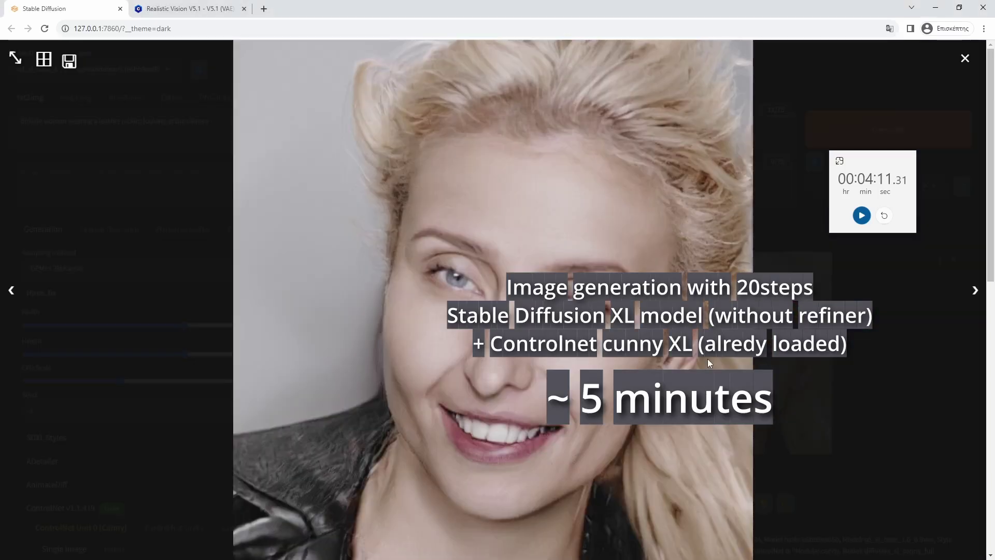
{"action": "left_click", "coordinate": [798, 365]}
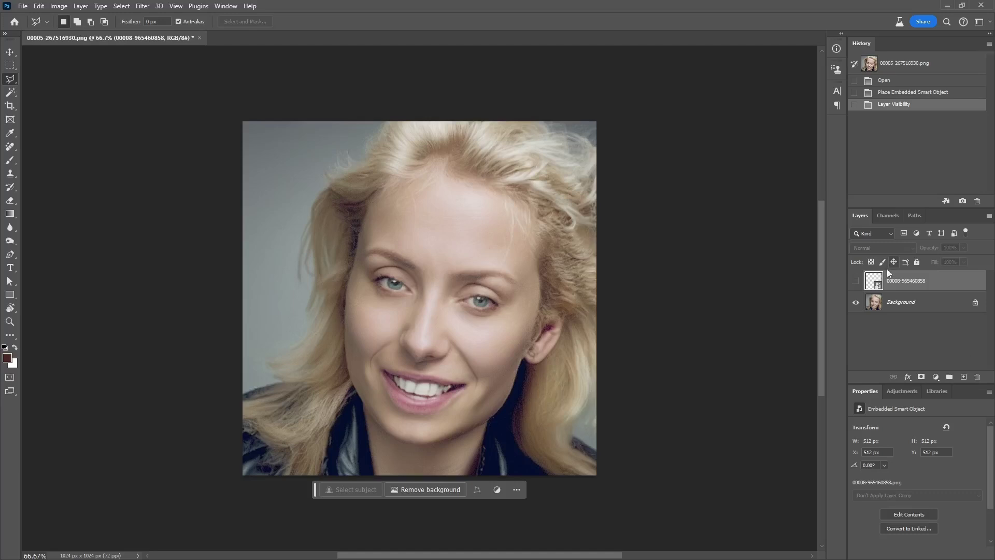
{"action": "left_click", "coordinate": [856, 281]}
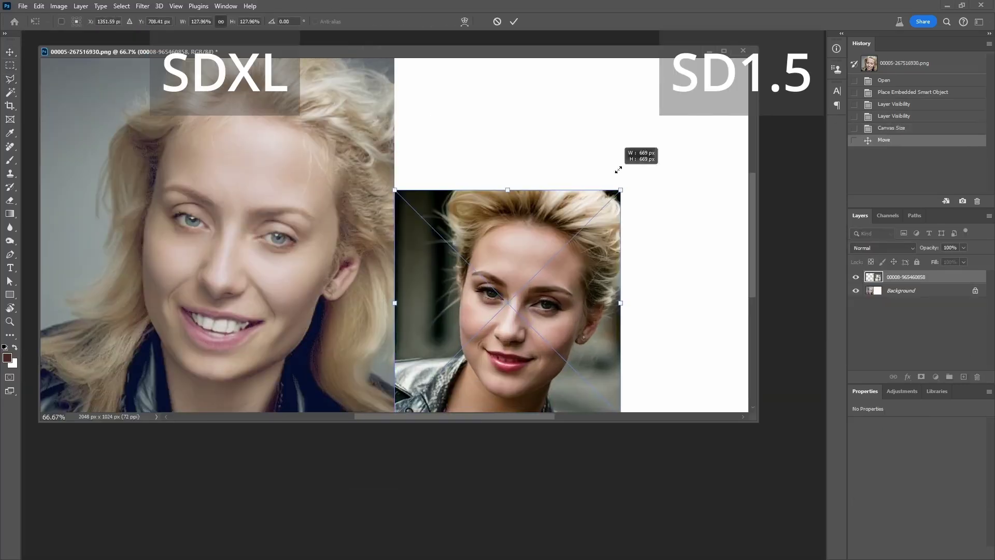
{"action": "left_click_drag", "start_coordinate": [620, 171], "coordinate": [746, 59]}
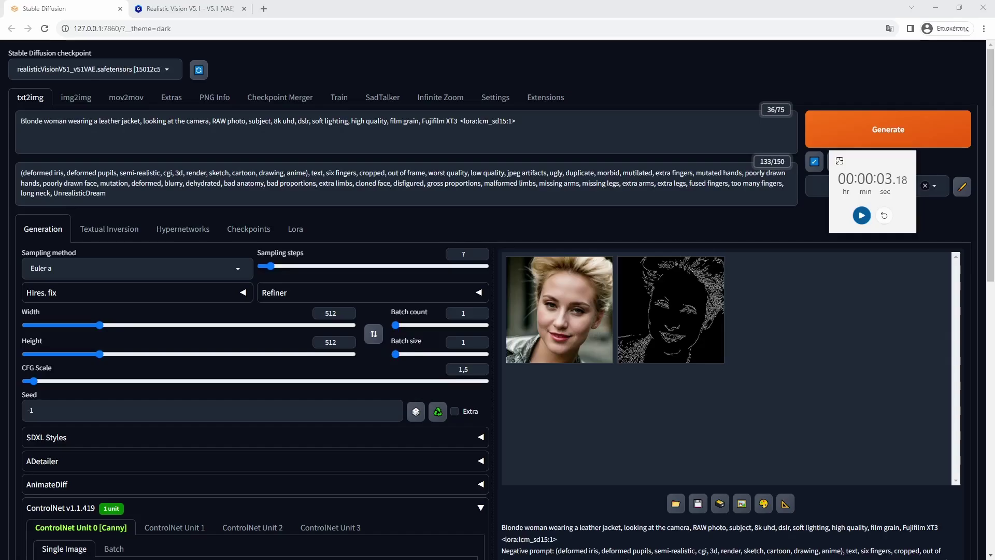
Switch to Stable Diffusion, generate images with the batch count set to 8, and time the run with the stopwatch.
{"action": "left_click", "coordinate": [481, 314]}
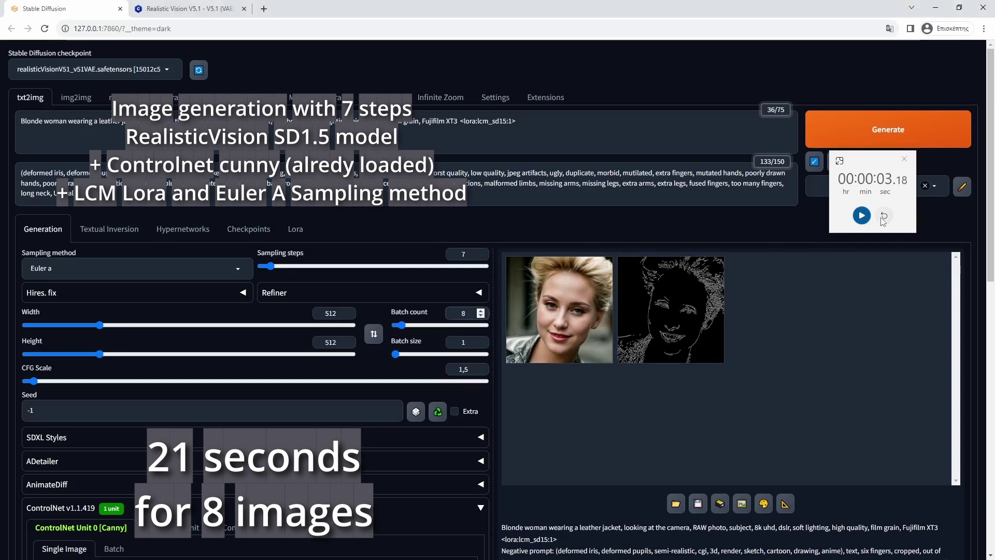
{"action": "left_click", "coordinate": [888, 129]}
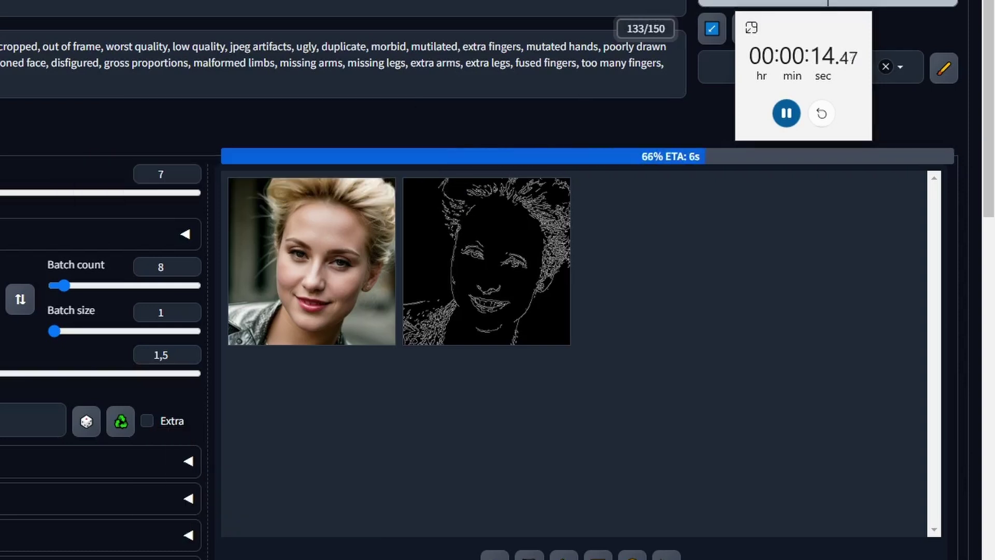
{"action": "left_click", "coordinate": [786, 113]}
{"action": "scroll", "coordinate": [711, 301], "scroll_direction": "down", "scroll_amount": 2}
{"action": "scroll", "coordinate": [710, 302], "scroll_direction": "up", "scroll_amount": 2}
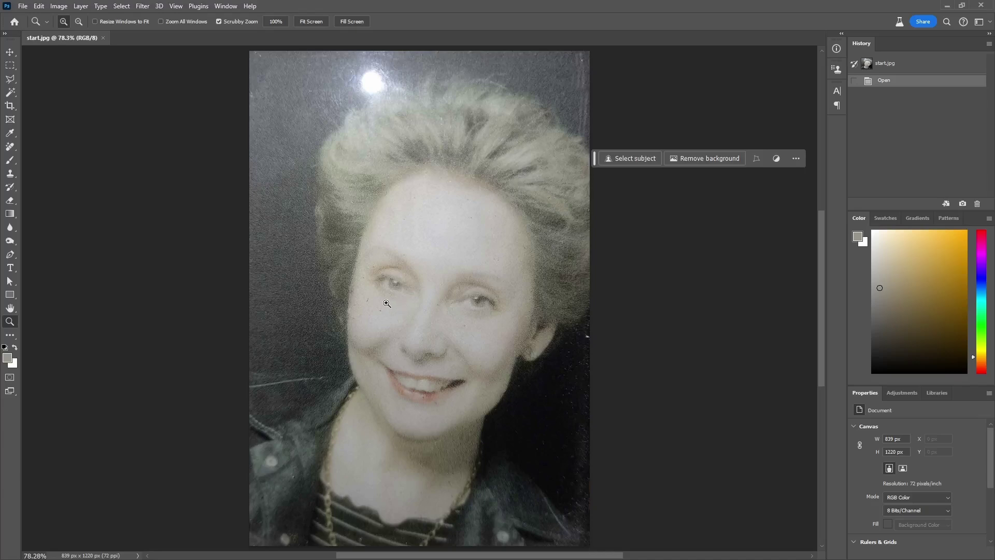
Switch to Photoshop, examine the eyes, mouth and skin in start.jpg up close, and fit the photo back on screen.
{"action": "left_click_drag", "start_coordinate": [387, 303], "coordinate": [515, 348]}
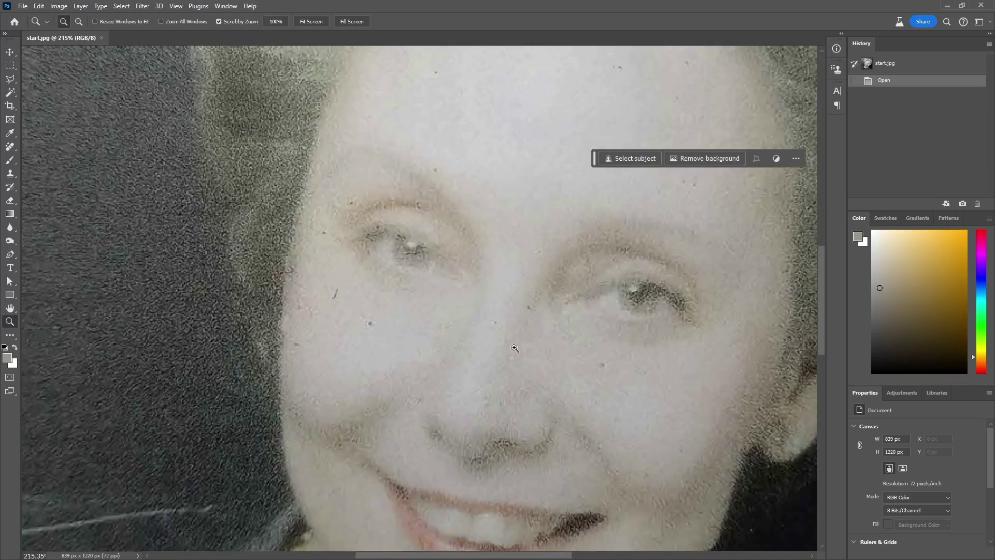
{"action": "left_click_drag", "start_coordinate": [547, 392], "coordinate": [493, 168]}
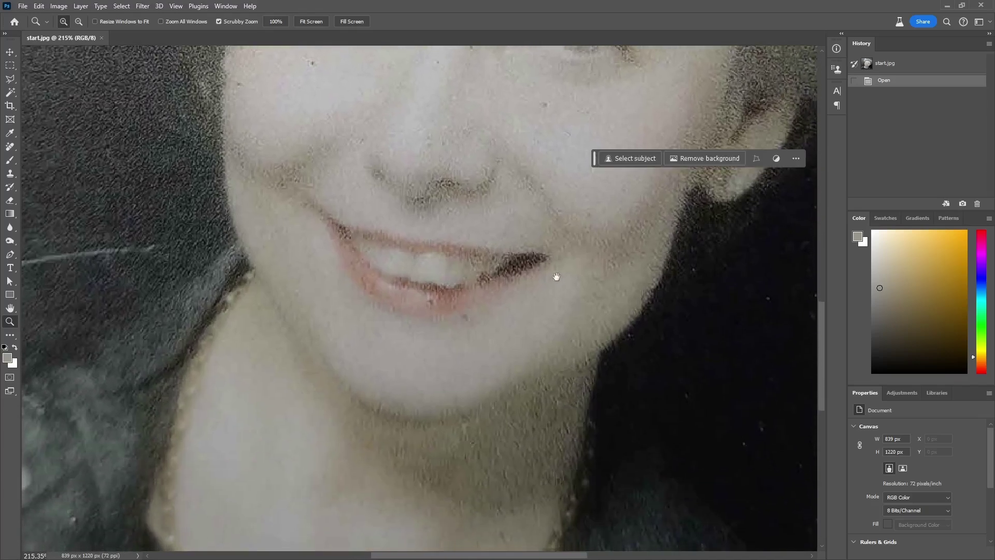
{"action": "left_click_drag", "start_coordinate": [607, 259], "coordinate": [624, 378]}
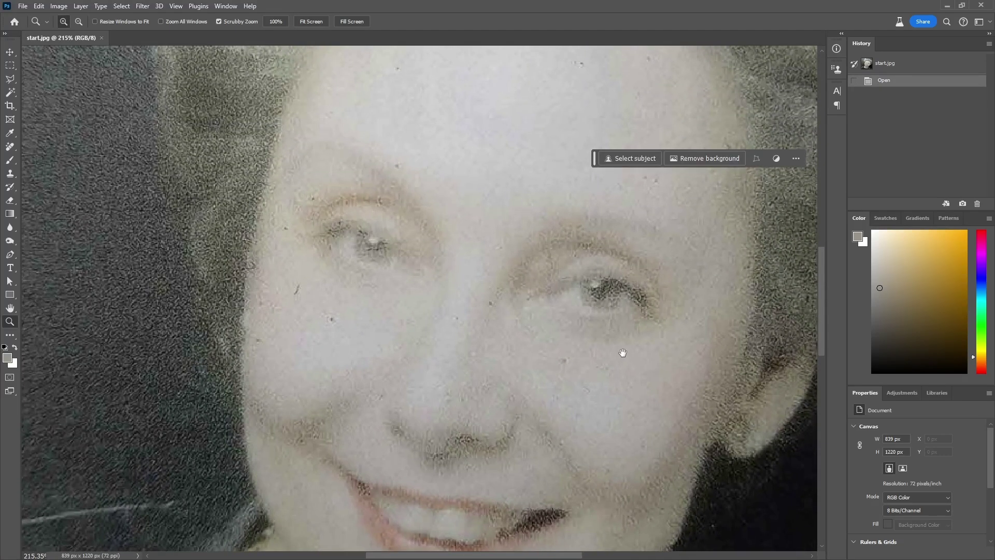
{"action": "left_click", "coordinate": [619, 347], "text": "alt"}
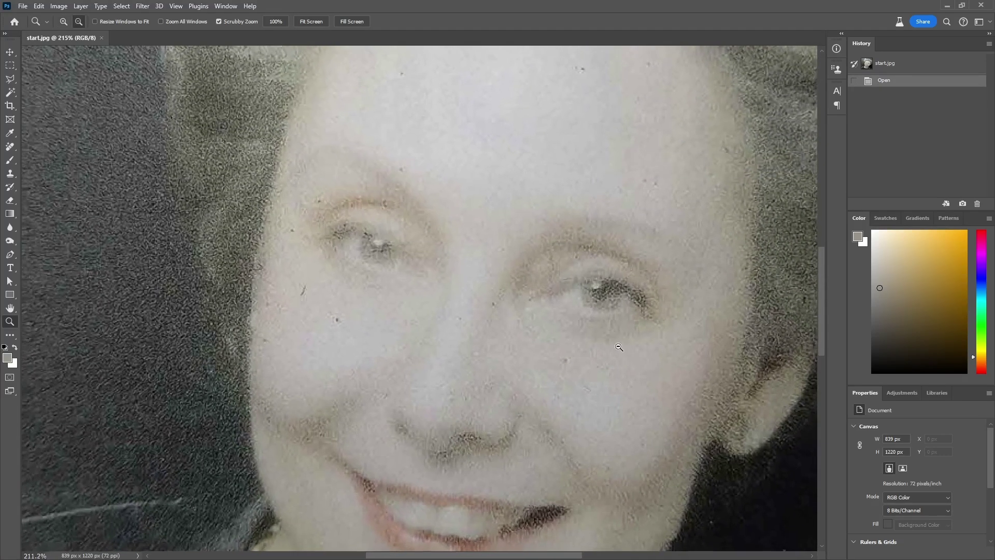
{"action": "left_click", "coordinate": [619, 347], "text": "alt"}
{"action": "left_click", "coordinate": [619, 347], "text": "alt"}
{"action": "left_click", "coordinate": [620, 346], "text": "alt"}
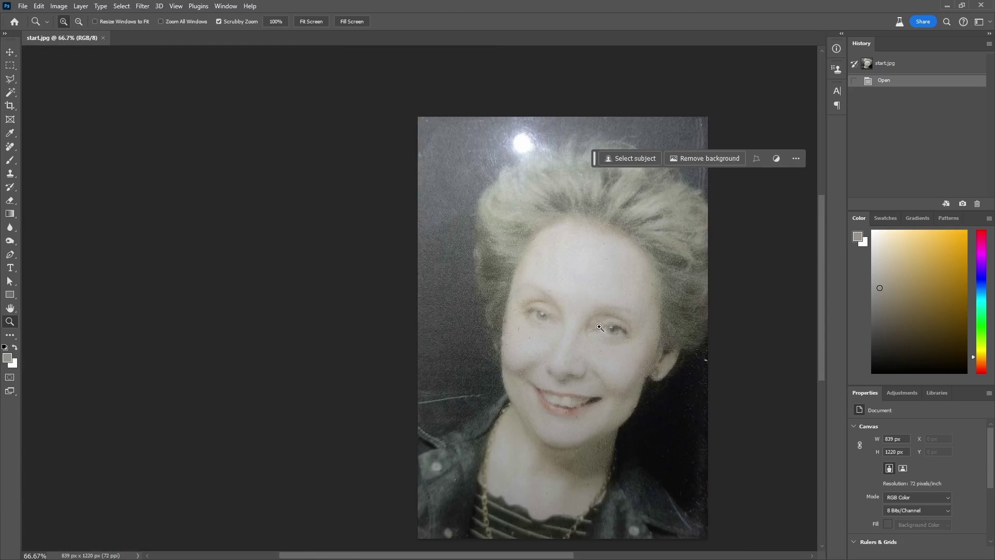
{"action": "left_click_drag", "start_coordinate": [508, 214], "coordinate": [584, 242]}
{"action": "left_click_drag", "start_coordinate": [632, 263], "coordinate": [431, 165]}
{"action": "left_click_drag", "start_coordinate": [490, 349], "coordinate": [495, 284]}
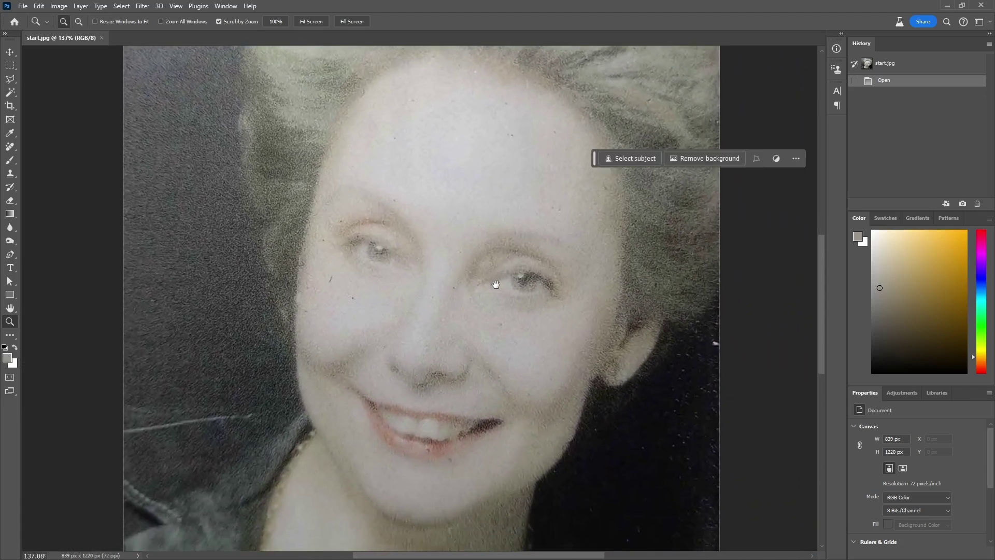
{"action": "left_click_drag", "start_coordinate": [511, 327], "coordinate": [507, 291]}
{"action": "right_click", "coordinate": [507, 292]}
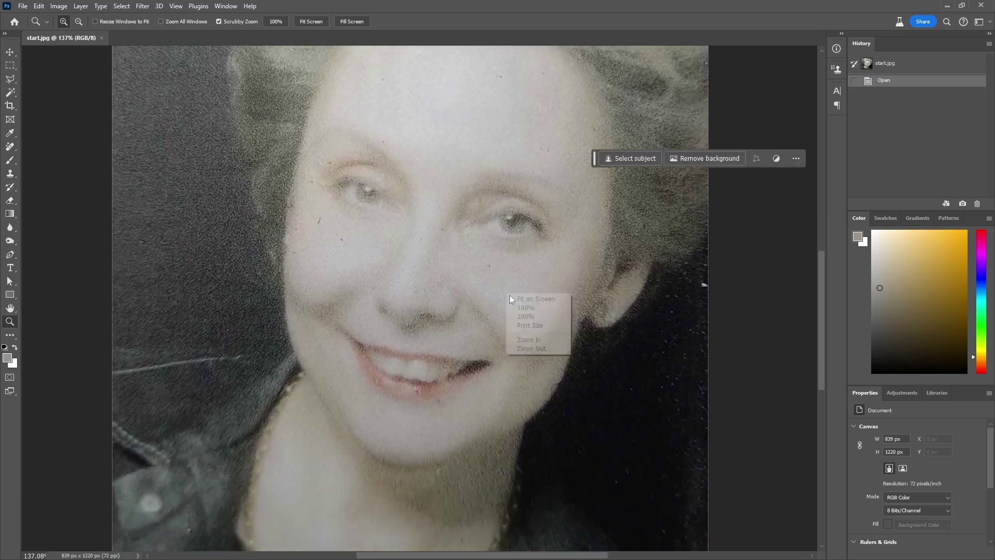
{"action": "left_click", "coordinate": [521, 299]}
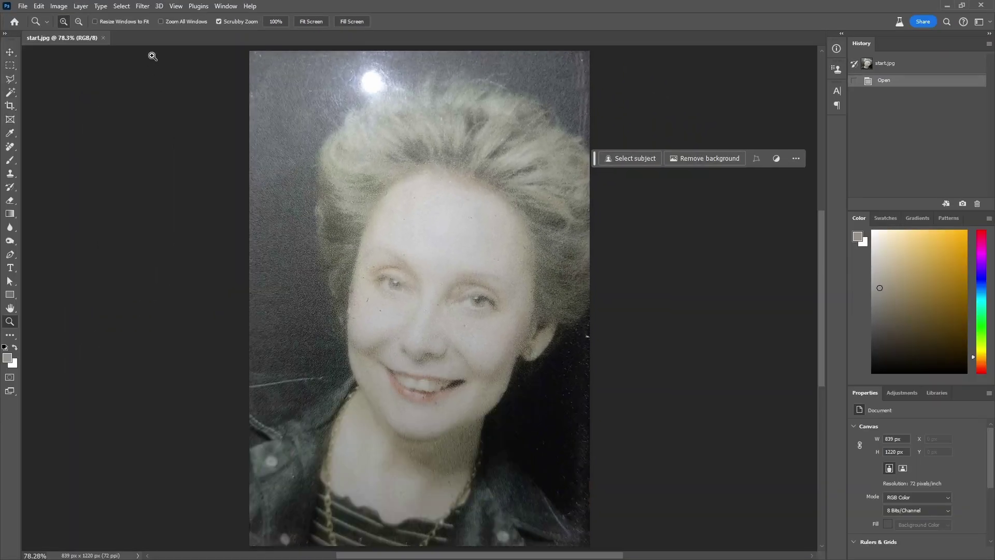
Apply the Photo Restoration neural filter to start.jpg with the output sent to a new layer.
{"action": "left_click", "coordinate": [142, 6]}
{"action": "left_click", "coordinate": [156, 33]}
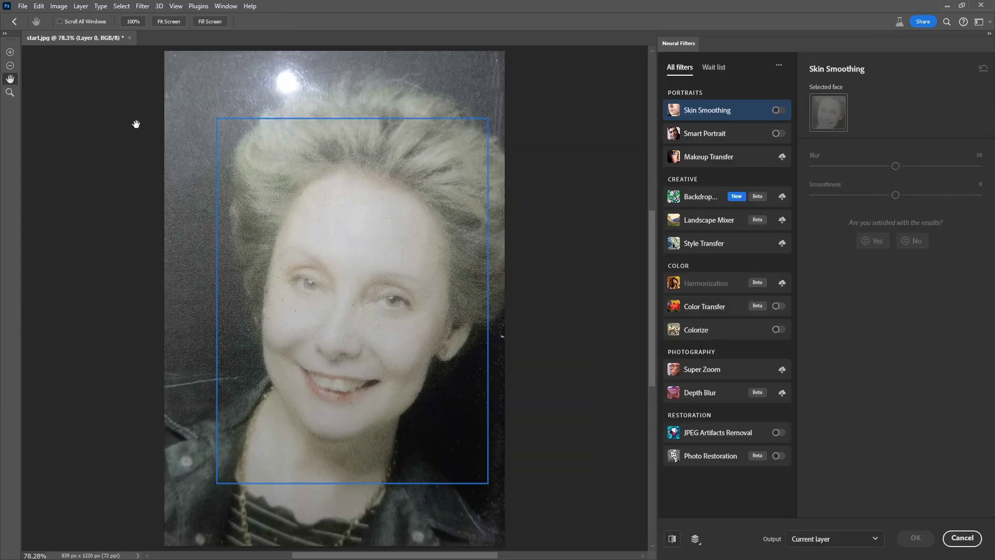
{"action": "left_click", "coordinate": [776, 456]}
{"action": "left_click", "coordinate": [834, 538]}
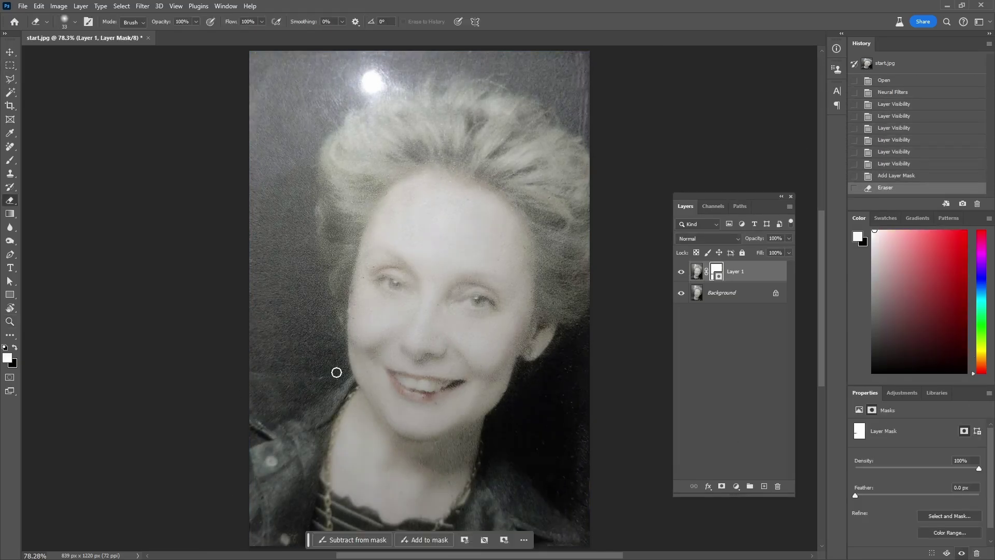
Clean up the blemishes and the bright light glare above the hair on Layer 1 with the Remove tool.
{"action": "left_click_drag", "start_coordinate": [482, 398], "coordinate": [449, 295]}
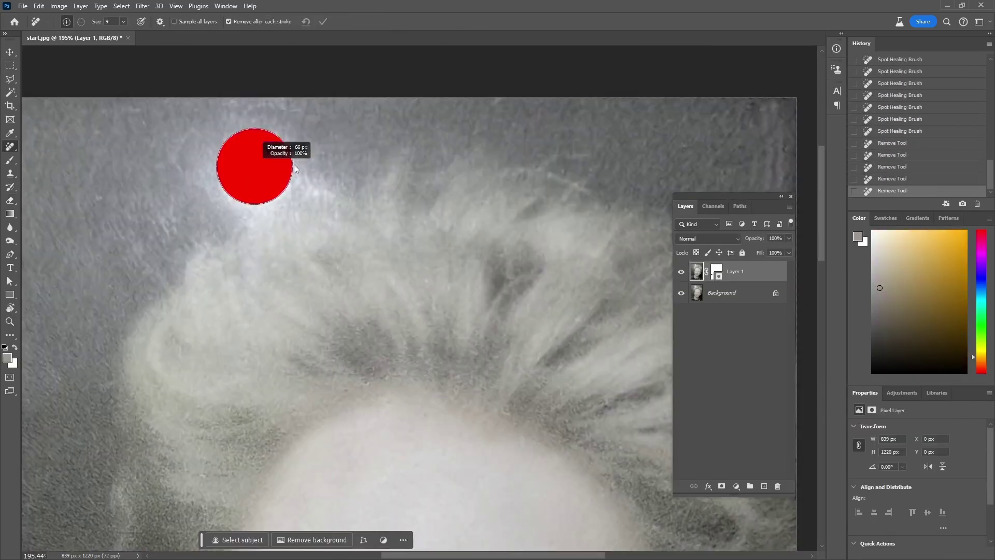
{"action": "left_click_drag", "start_coordinate": [294, 164], "coordinate": [295, 167]}
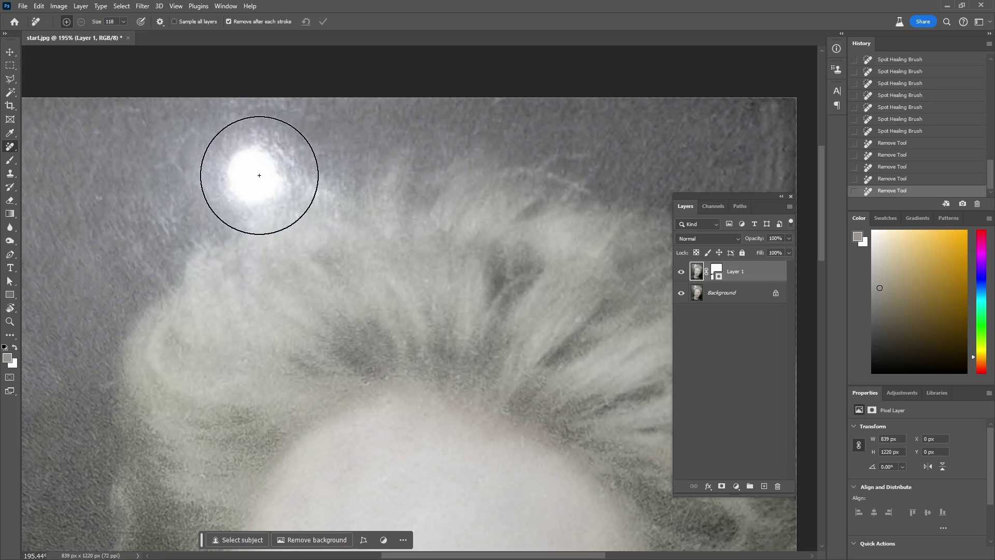
{"action": "left_click", "coordinate": [259, 175]}
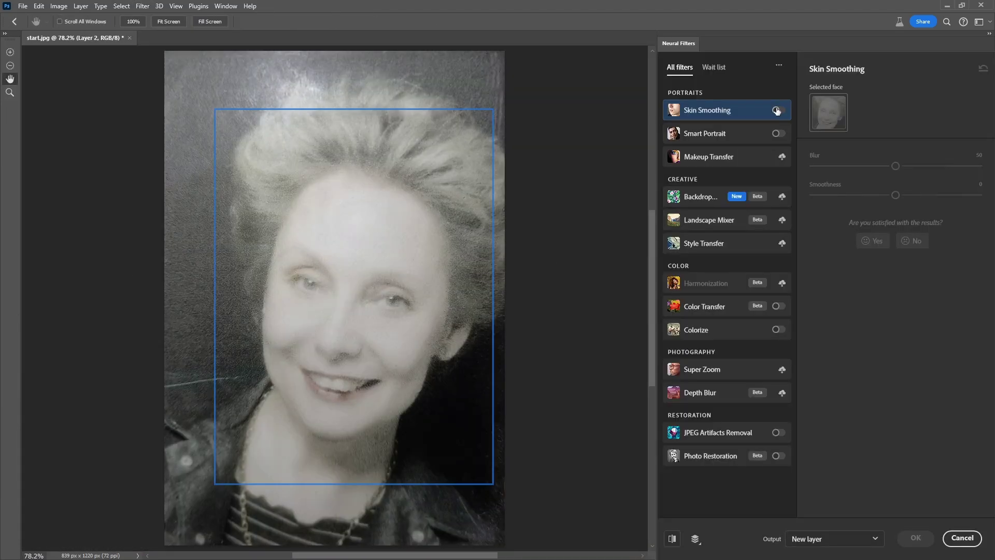
Apply the Photo Restoration neural filter to Layer 2 with Photo enhancement 50 and Enhance face 60, output to a new layer.
{"action": "left_click", "coordinate": [778, 456]}
{"action": "left_click", "coordinate": [458, 206]}
{"action": "left_click_drag", "start_coordinate": [458, 206], "coordinate": [414, 206]}
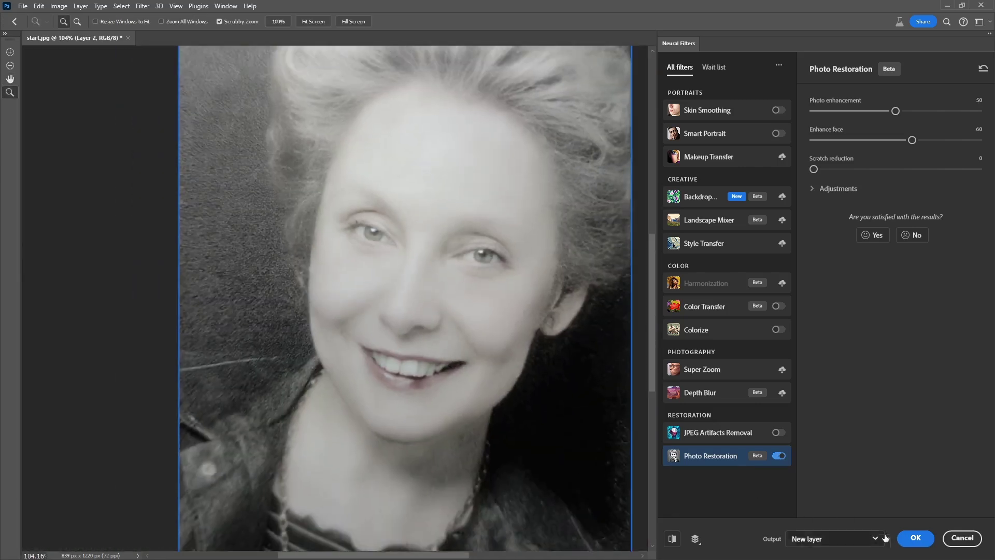
{"action": "left_click", "coordinate": [901, 539]}
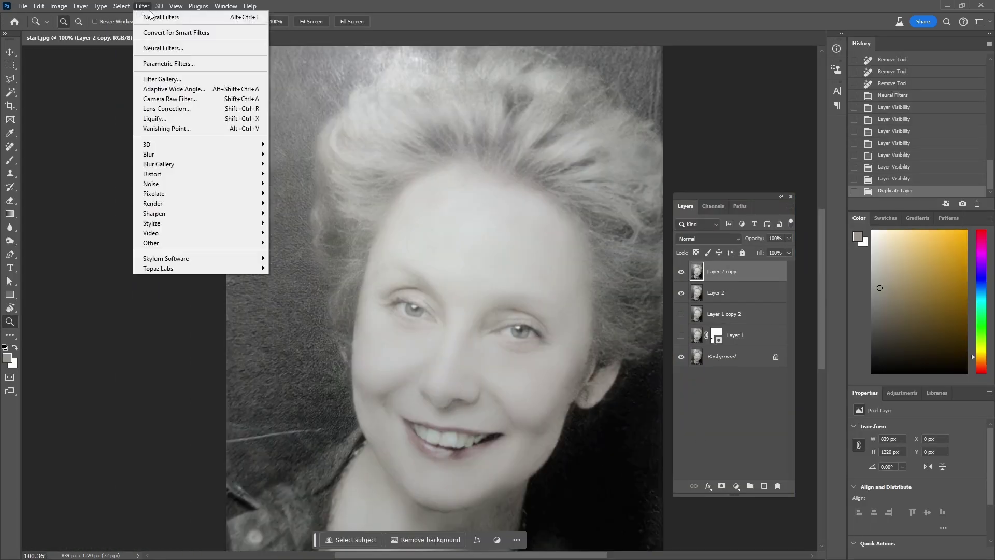
Convert the Layer 2 copy to a smart object and apply a Gaussian Blur with a radius of 11.1 pixels.
{"action": "left_click", "coordinate": [171, 47]}
{"action": "key", "text": "Return"}
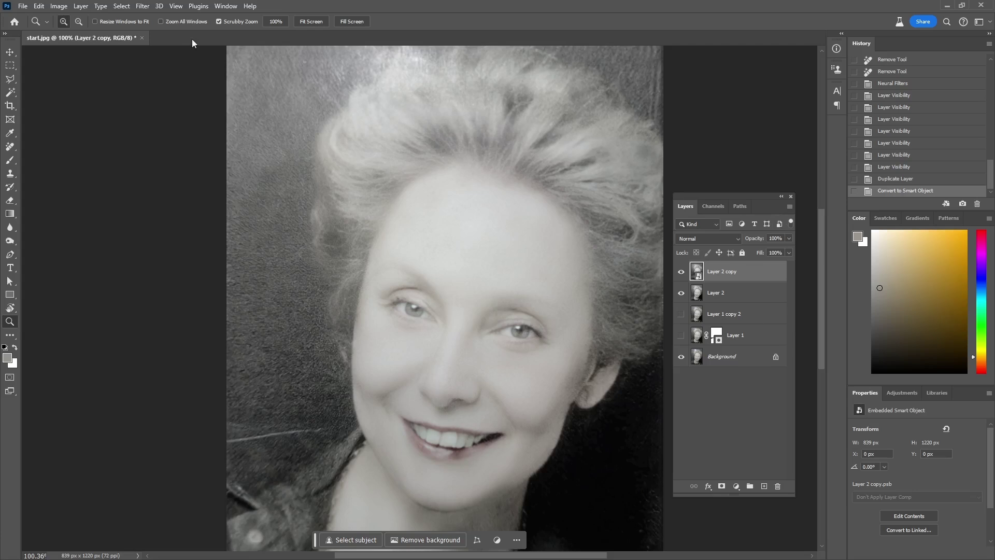
{"action": "left_click", "coordinate": [143, 6]}
{"action": "left_click", "coordinate": [300, 193]}
{"action": "left_click_drag", "start_coordinate": [619, 241], "coordinate": [629, 237]}
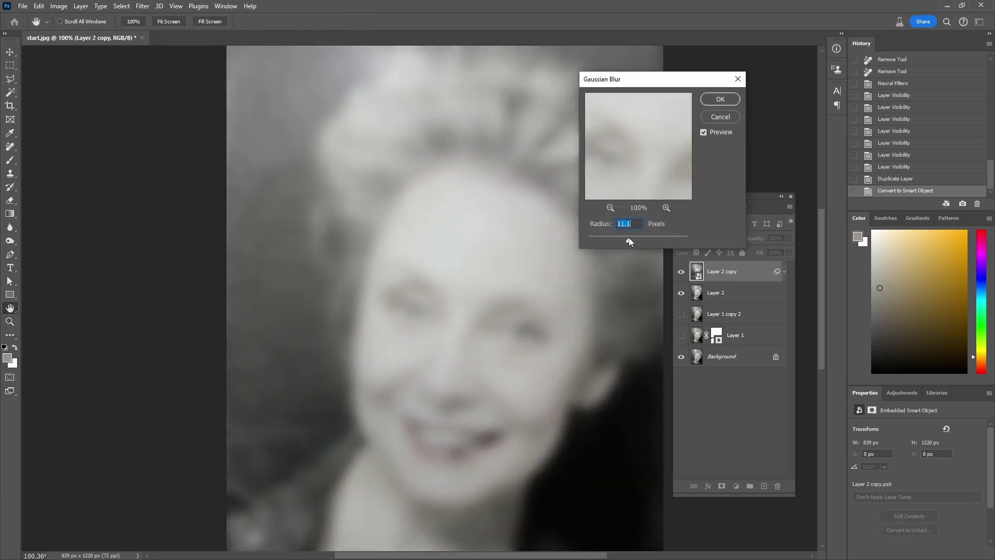
{"action": "left_click", "coordinate": [720, 100]}
Add a darkening adjustment above the blurred copy, group both, and paint the group's mask to limit the effect to the background.
{"action": "left_click", "coordinate": [736, 486]}
{"action": "left_click", "coordinate": [760, 336]}
{"action": "left_click_drag", "start_coordinate": [918, 456], "coordinate": [878, 456]}
{"action": "left_click", "coordinate": [762, 282], "text": "alt"}
{"action": "left_click", "coordinate": [763, 301], "text": "shift"}
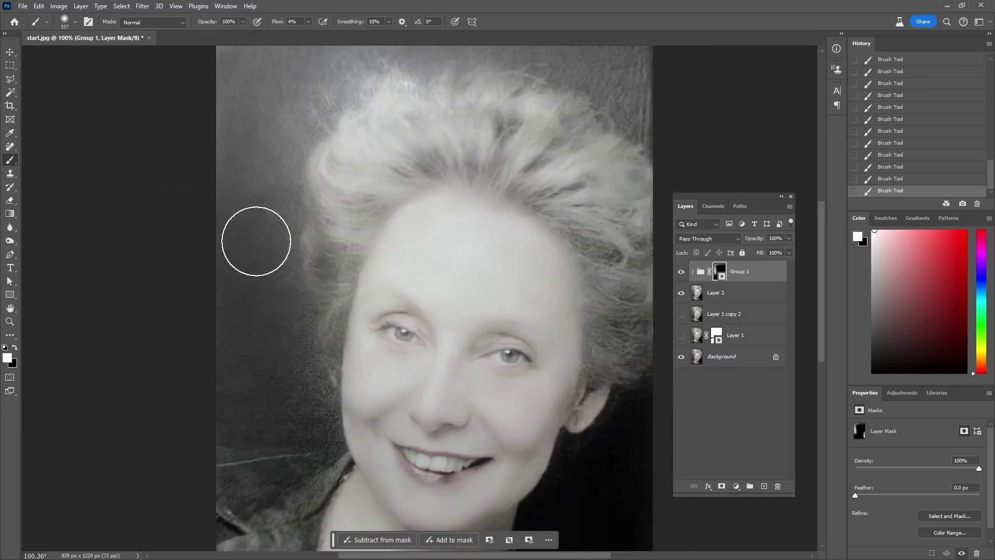
Compare the portrait with and without Group 1, and export the merged result as 01.jpg.
{"action": "left_click", "coordinate": [681, 271]}
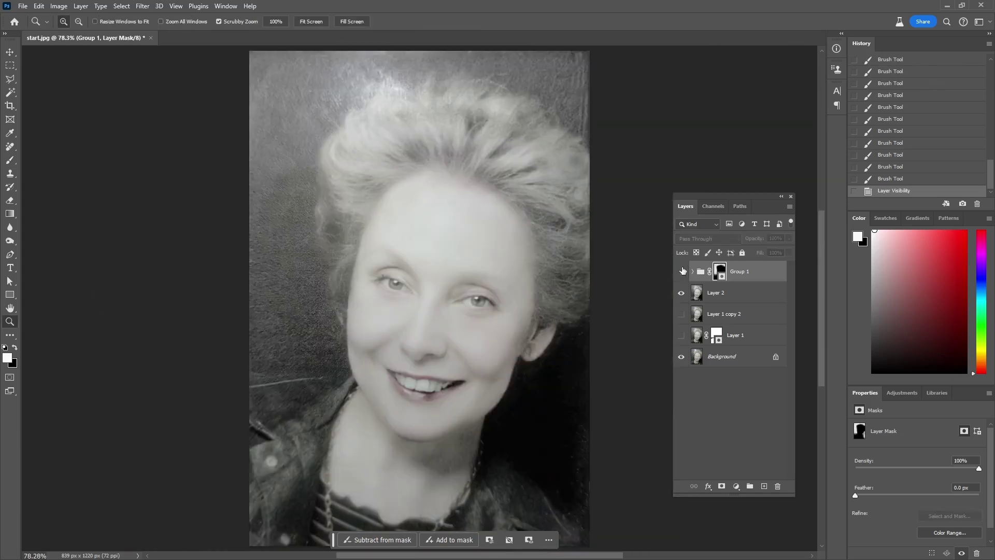
{"action": "left_click", "coordinate": [682, 271]}
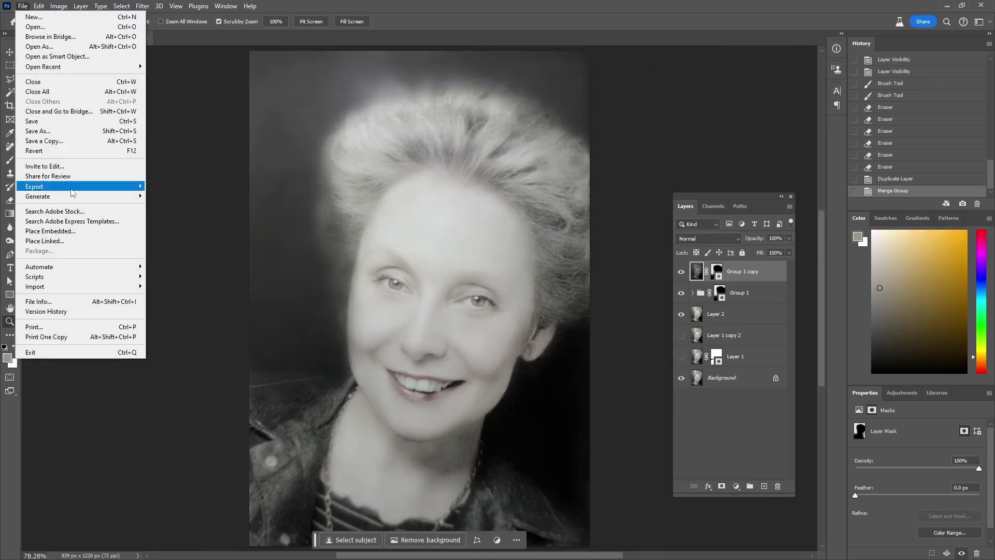
{"action": "left_click", "coordinate": [173, 200]}
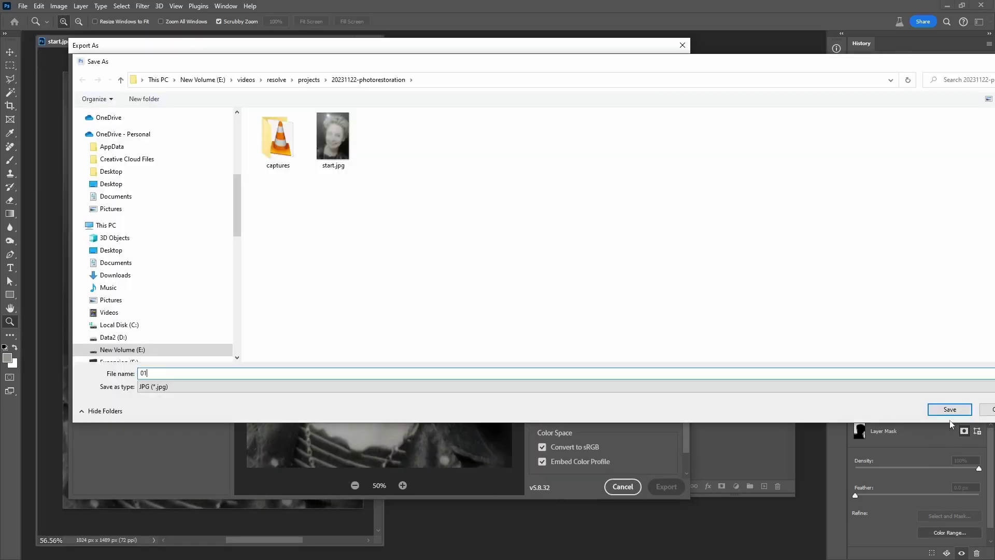
{"action": "left_click", "coordinate": [950, 409]}
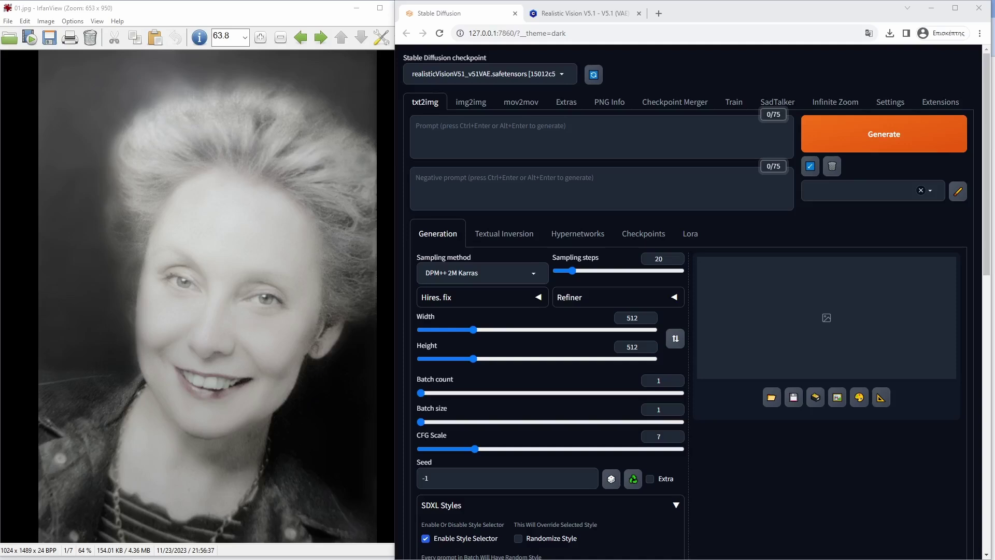
Switch to Stable Diffusion and enter the txt2img prompt "Blonde woman looking at the camera, wearing a leather jacket".
{"action": "left_click", "coordinate": [607, 150]}
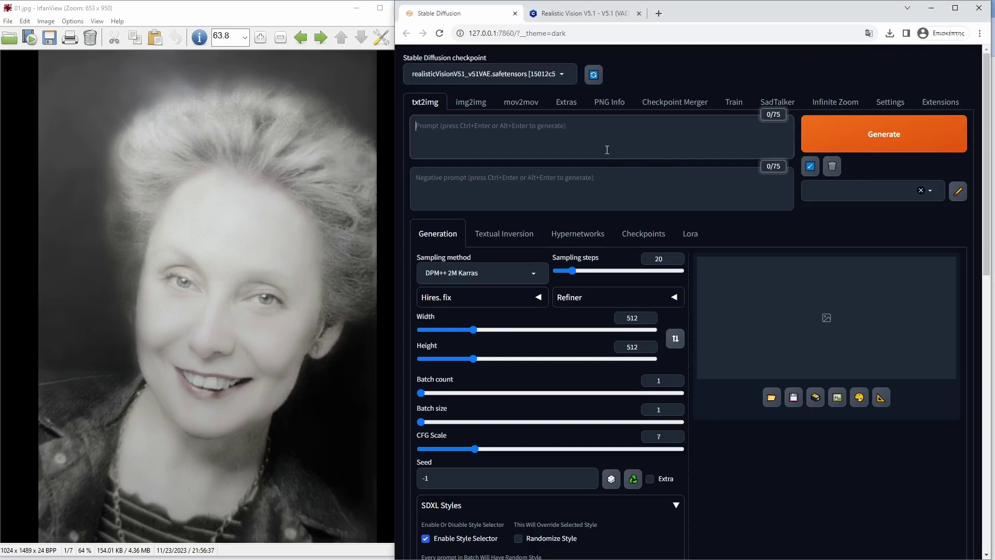
{"action": "type", "text": "Blonde woaman looking at the"}
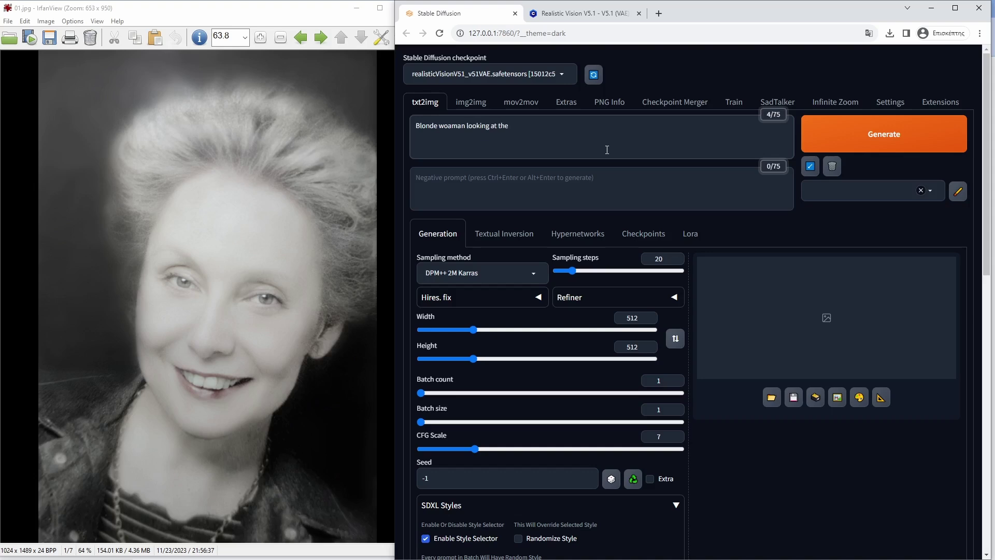
{"action": "type", "text": "camera, wearing a"}
{"action": "type", "text": "leather jacket"}
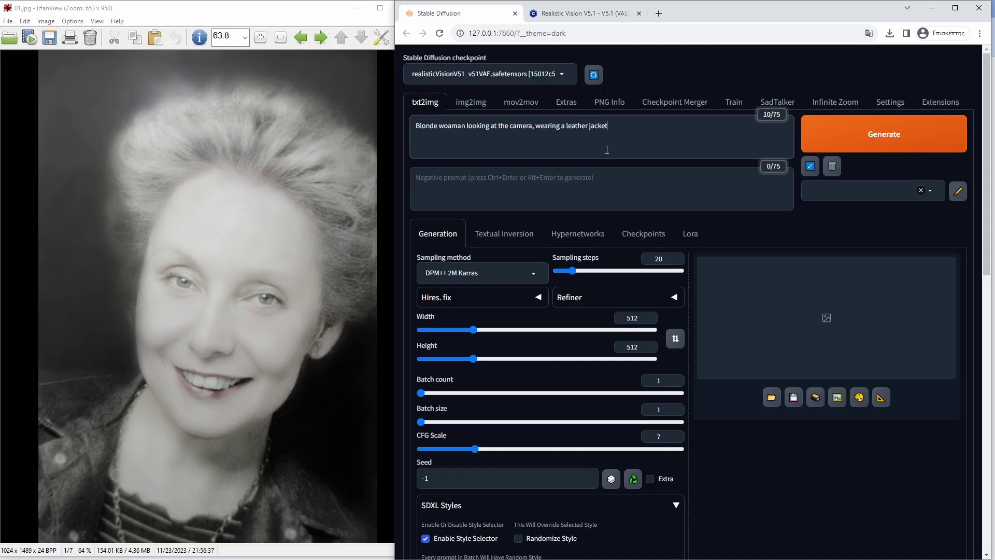
{"action": "key", "text": "Delete"}
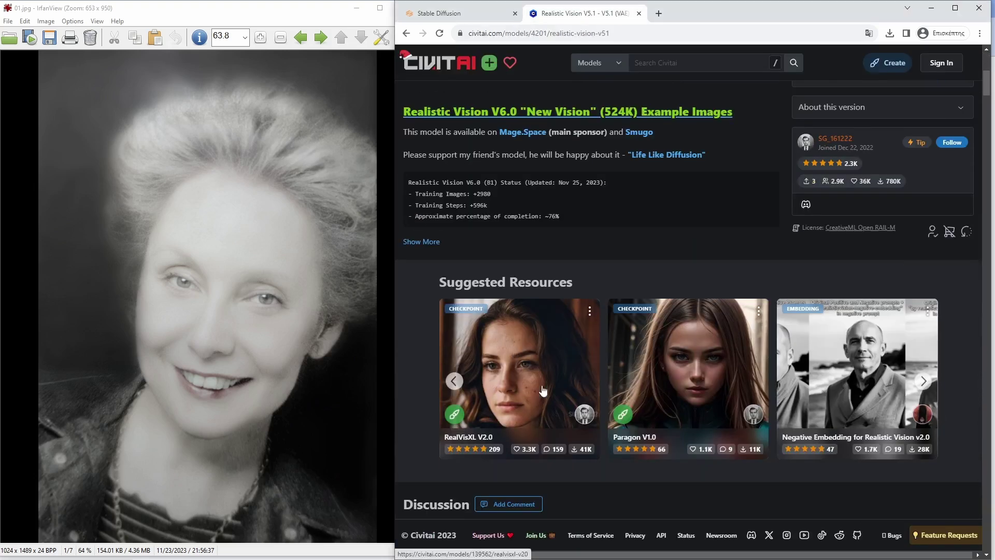
Append Civitai's template "RAW photo, subject, 8k uhd, dslr, soft lighting, high quality, film grain, Fujifilm XT3" to the prompt.
{"action": "scroll", "coordinate": [571, 259], "scroll_direction": "down", "scroll_amount": 10}
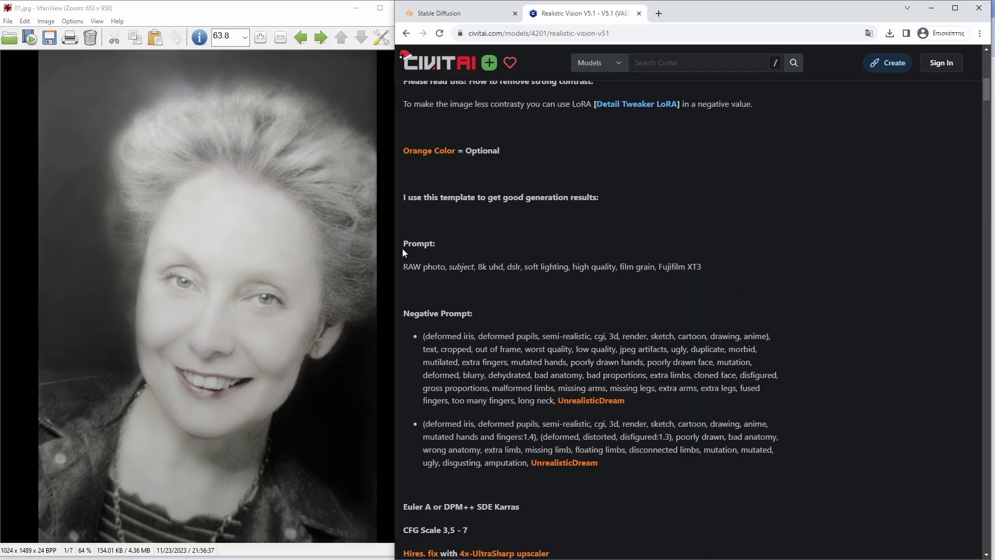
{"action": "left_click_drag", "start_coordinate": [404, 268], "coordinate": [701, 268]}
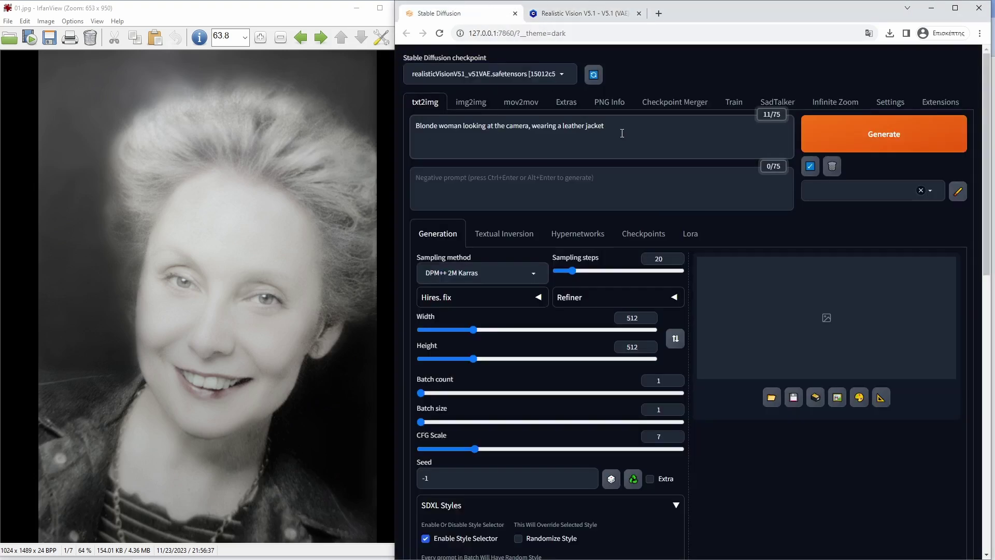
{"action": "right_click", "coordinate": [622, 133]}
Copy Civitai's first negative prompt, without UnrealisticDream, into the negative prompt and add the lcm_sd15 LoRA to the prompt.
{"action": "left_click", "coordinate": [583, 13]}
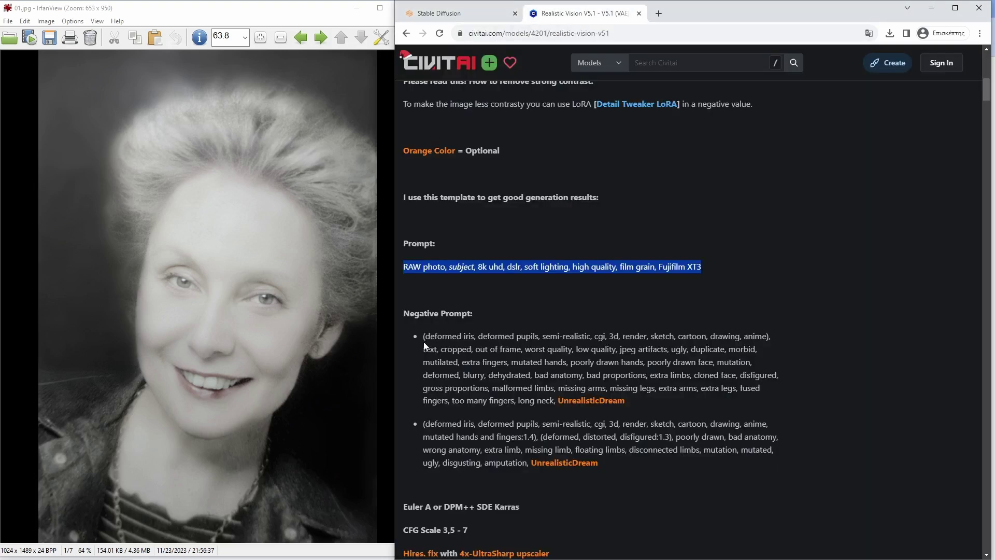
{"action": "left_click_drag", "start_coordinate": [423, 338], "coordinate": [556, 403]}
{"action": "key", "text": "ctrl+c"}
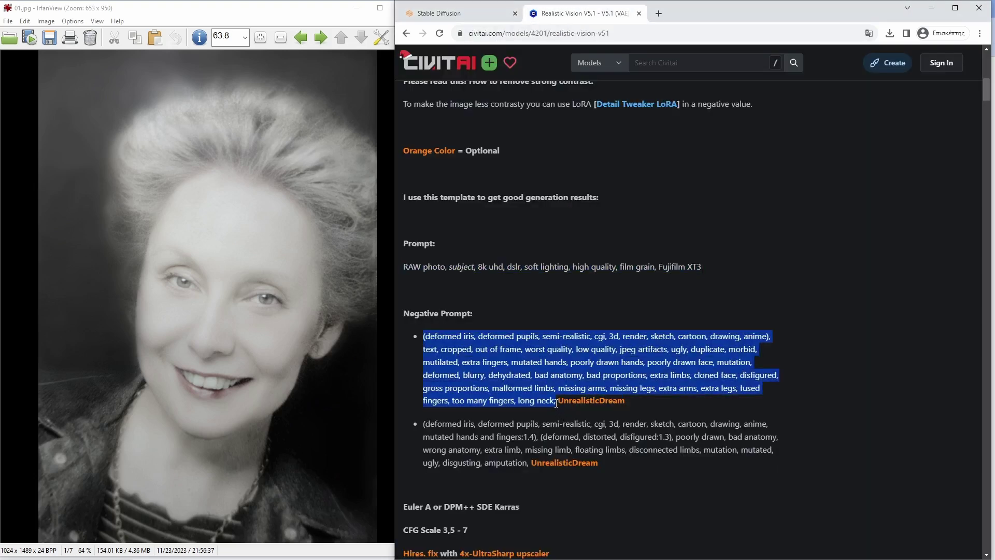
{"action": "left_click", "coordinate": [467, 18]}
{"action": "left_click", "coordinate": [525, 202]}
{"action": "key", "text": "ctrl+v"}
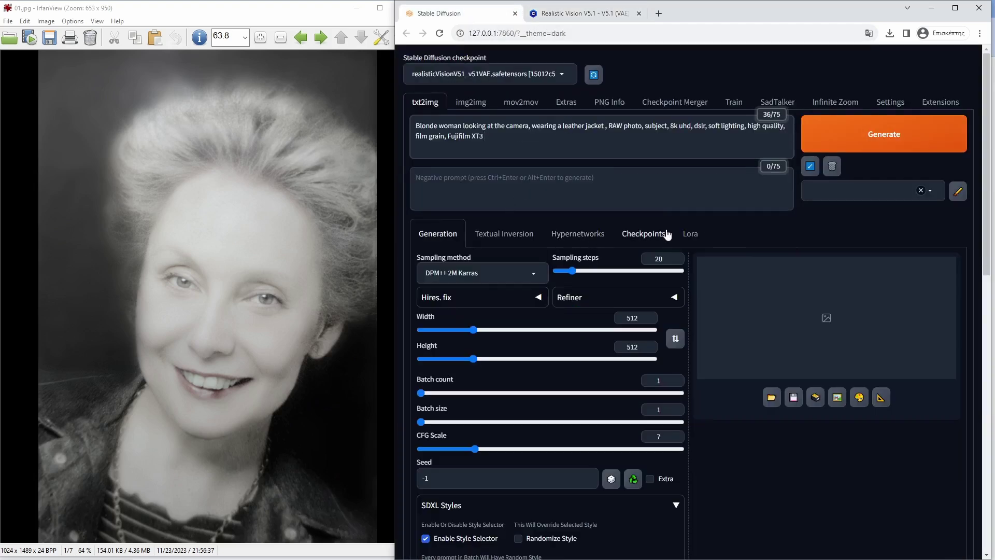
{"action": "left_click", "coordinate": [691, 232]}
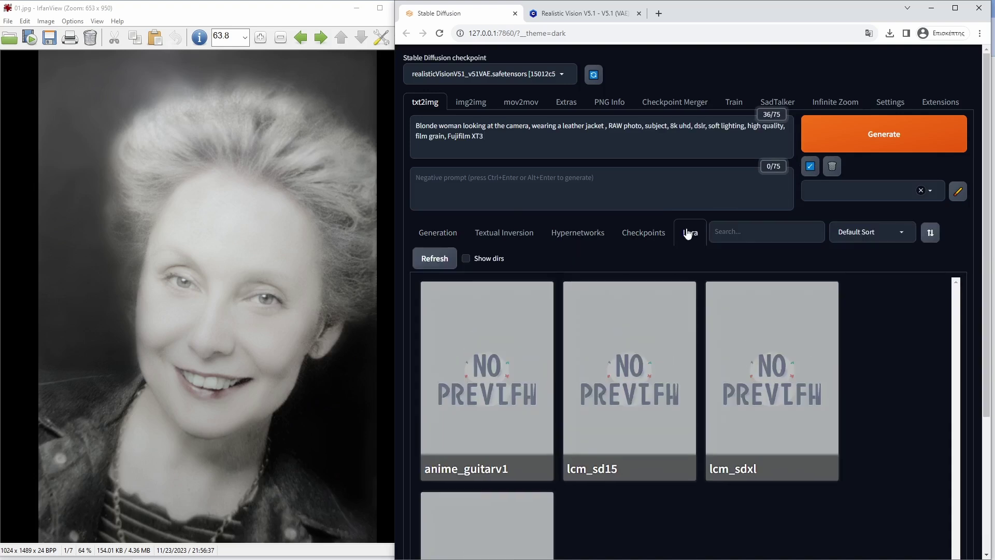
{"action": "left_click", "coordinate": [649, 345]}
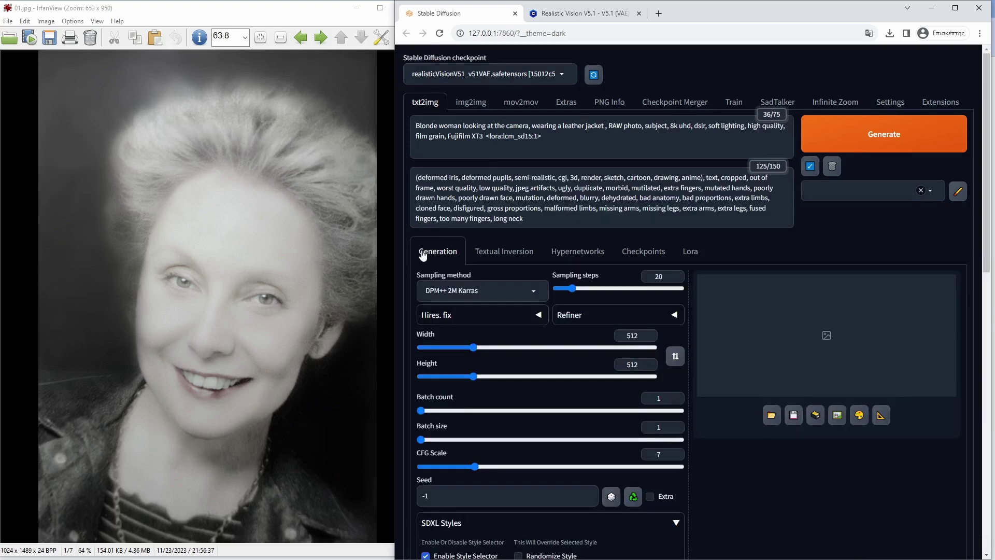
Configure generation with the Euler a sampling method, 7 sampling steps, a CFG scale of 1.5 and a height of 768.
{"action": "left_click", "coordinate": [451, 290]}
{"action": "left_click", "coordinate": [450, 347]}
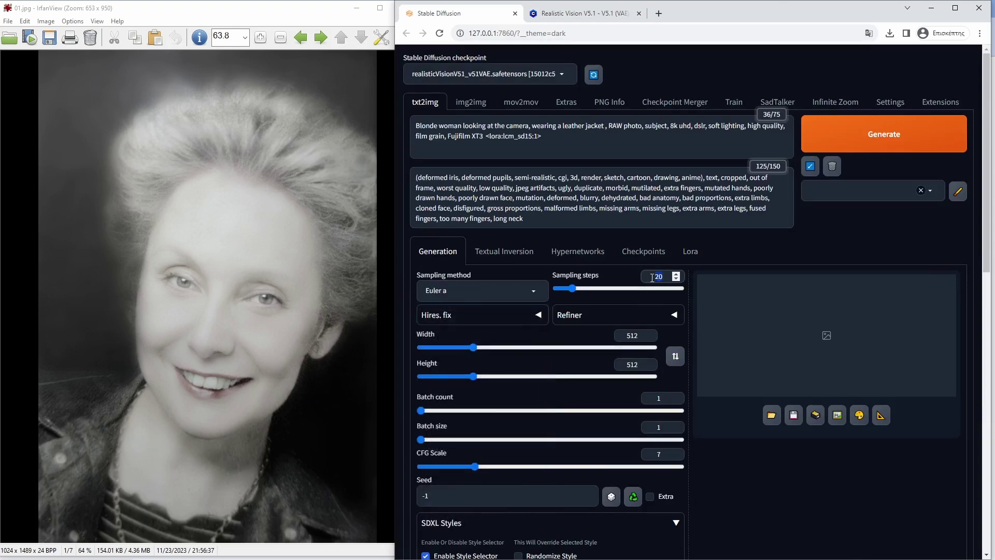
{"action": "type", "text": "7"}
{"action": "left_click", "coordinate": [431, 466]}
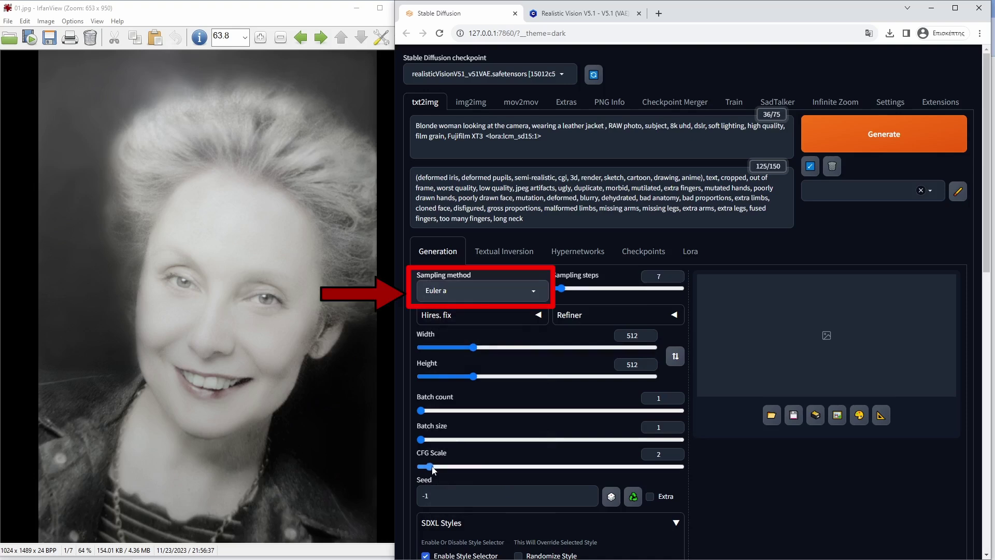
{"action": "left_click_drag", "start_coordinate": [431, 469], "coordinate": [424, 468]}
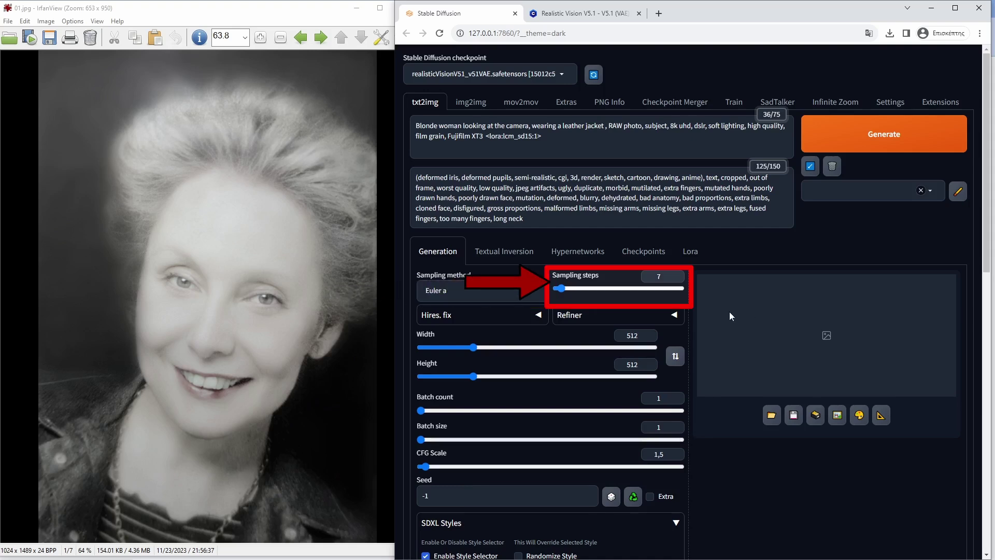
{"action": "double_click", "coordinate": [632, 365]}
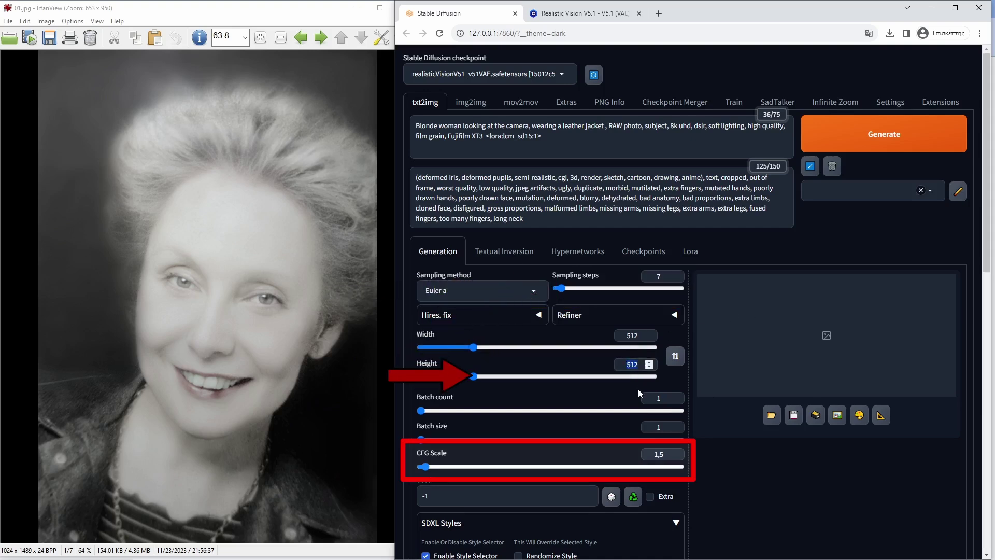
{"action": "type", "text": "768"}
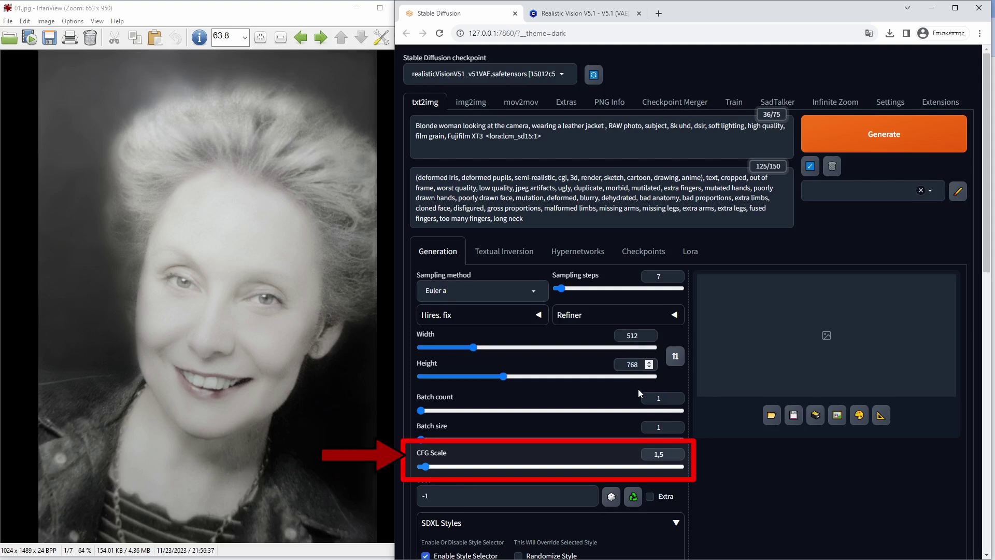
Load 01.jpg into ControlNet Unit 0 and turn on Enable, Pixel Perfect and Allow Preview.
{"action": "scroll", "coordinate": [639, 389], "scroll_direction": "down", "scroll_amount": 3}
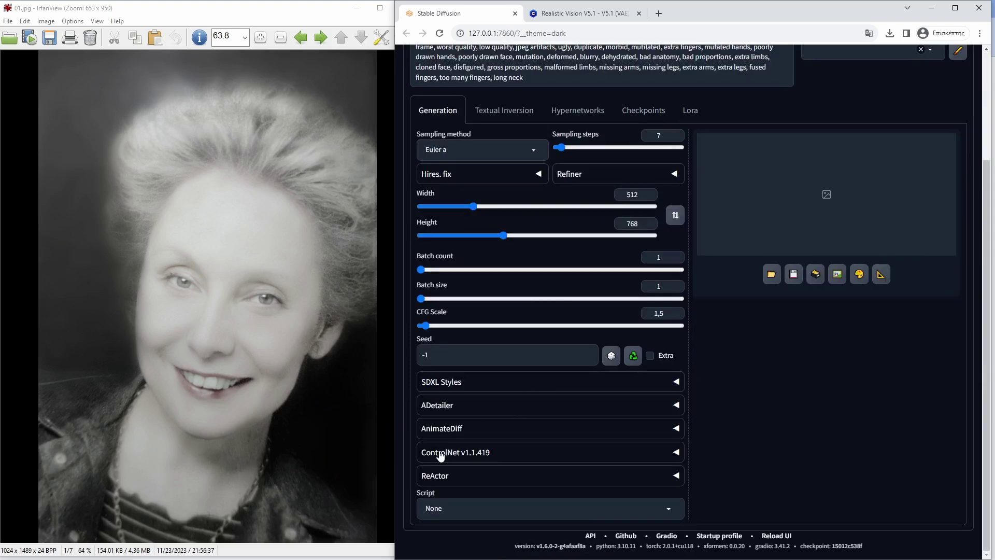
{"action": "left_click", "coordinate": [441, 455]}
{"action": "scroll", "coordinate": [477, 441], "scroll_direction": "down", "scroll_amount": 5}
{"action": "scroll", "coordinate": [479, 445], "scroll_direction": "down", "scroll_amount": 2}
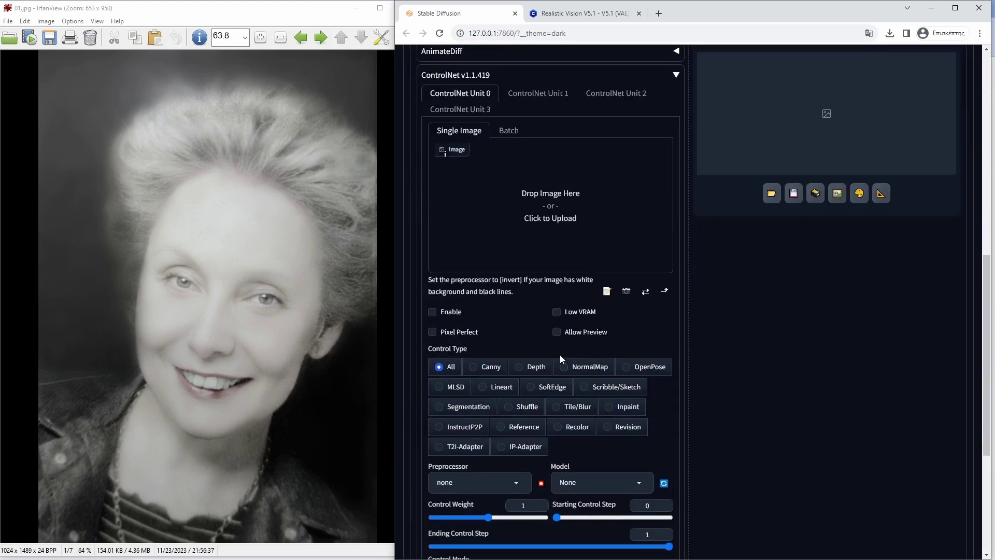
{"action": "left_click", "coordinate": [527, 197]}
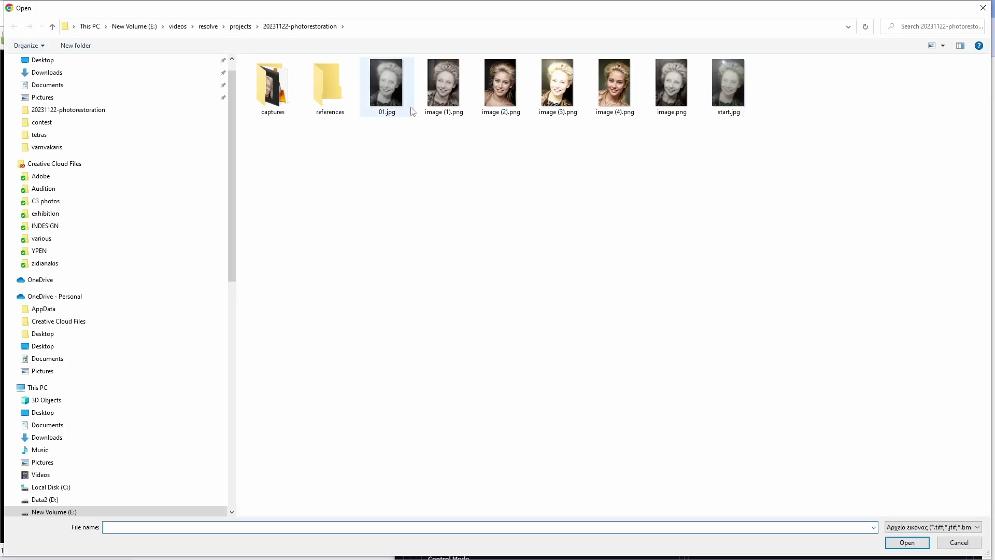
{"action": "double_click", "coordinate": [394, 72]}
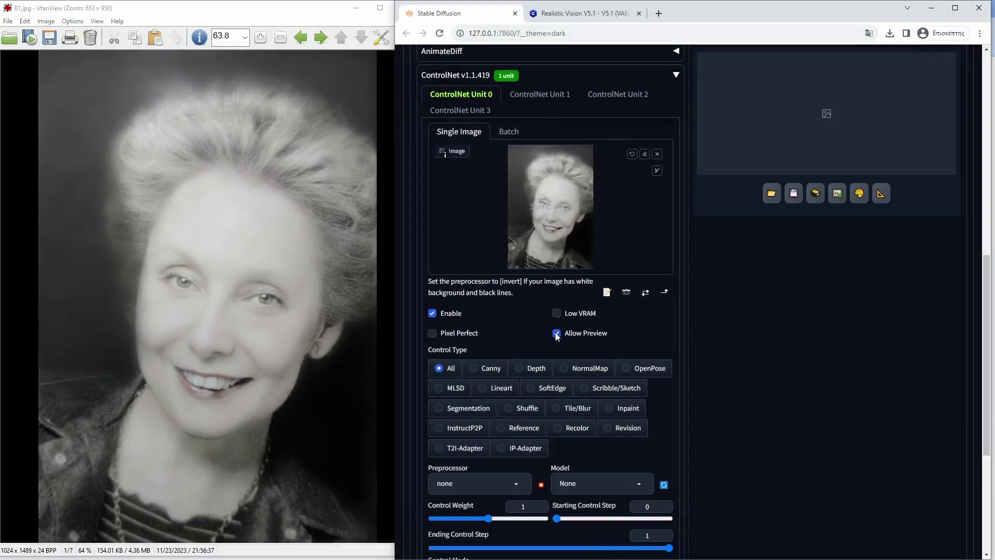
{"action": "left_click", "coordinate": [556, 334]}
{"action": "left_click", "coordinate": [455, 335]}
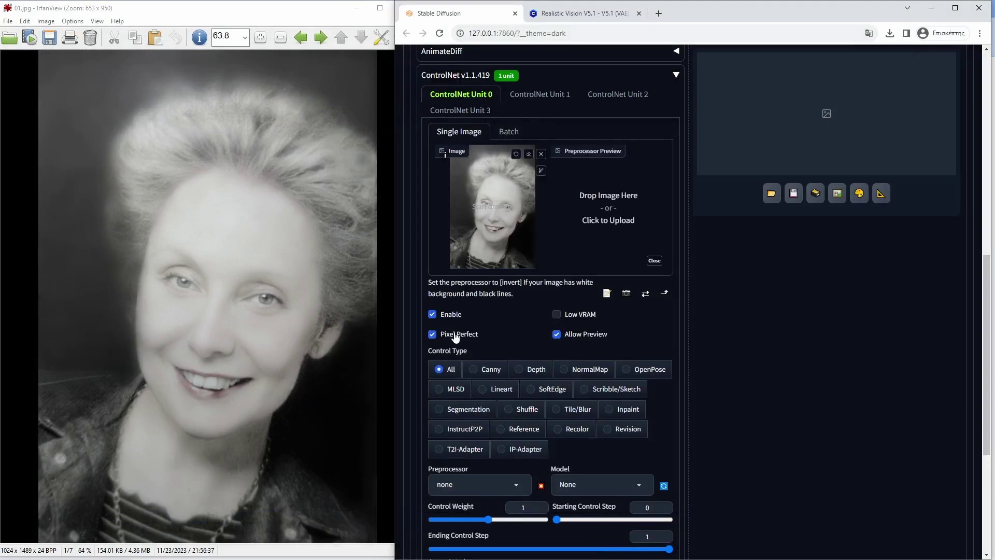
Set Unit 0's control type to Canny and tune its previewed edges to a low threshold of 30 and high threshold of 79.
{"action": "left_click", "coordinate": [490, 368]}
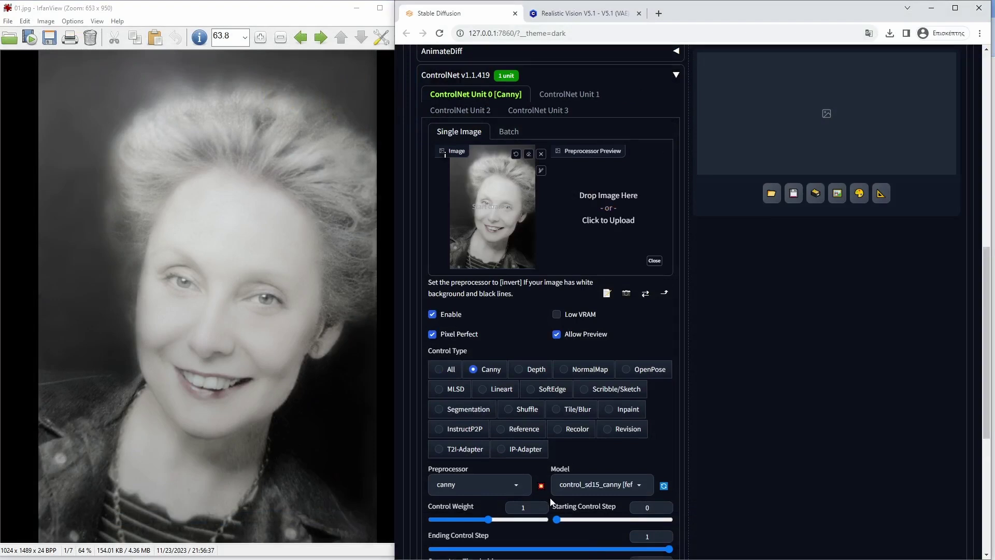
{"action": "left_click", "coordinate": [542, 485]}
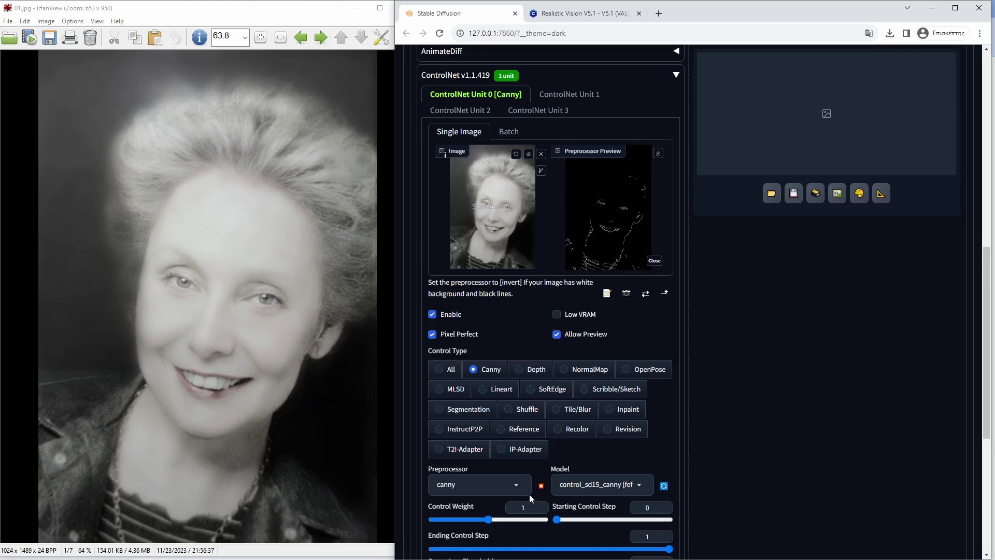
{"action": "scroll", "coordinate": [503, 499], "scroll_direction": "down", "scroll_amount": 2}
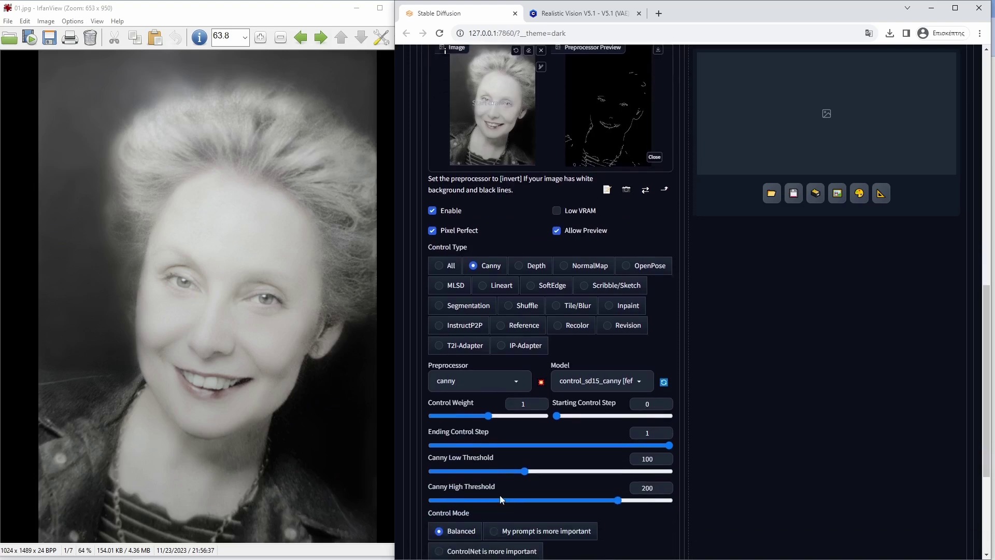
{"action": "left_click", "coordinate": [472, 471]}
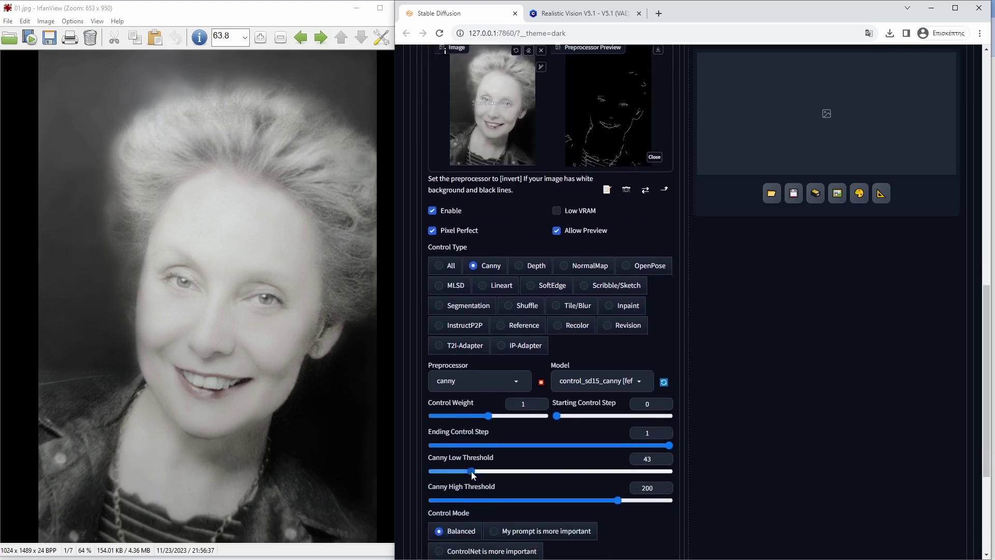
{"action": "left_click", "coordinate": [512, 500]}
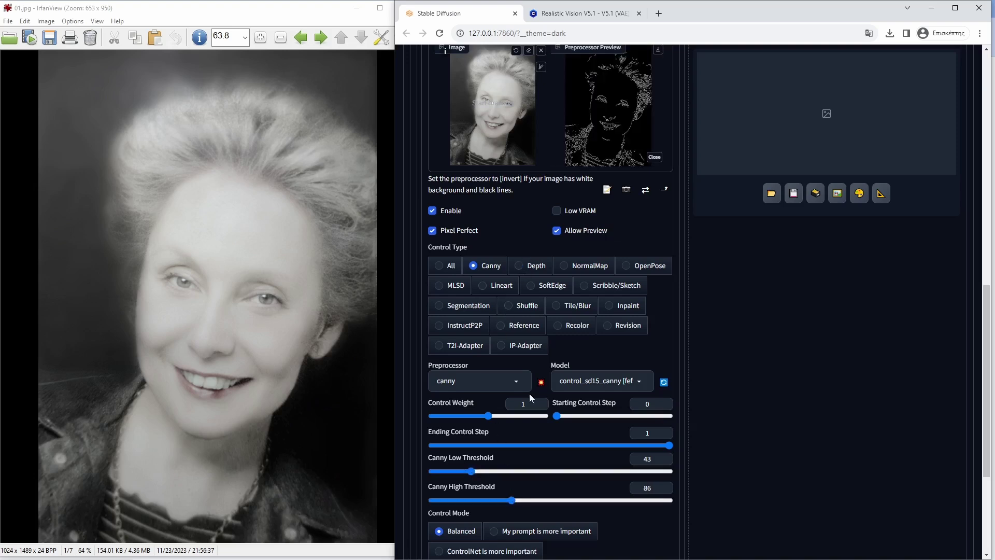
{"action": "left_click", "coordinate": [459, 471]}
{"action": "left_click", "coordinate": [504, 501]}
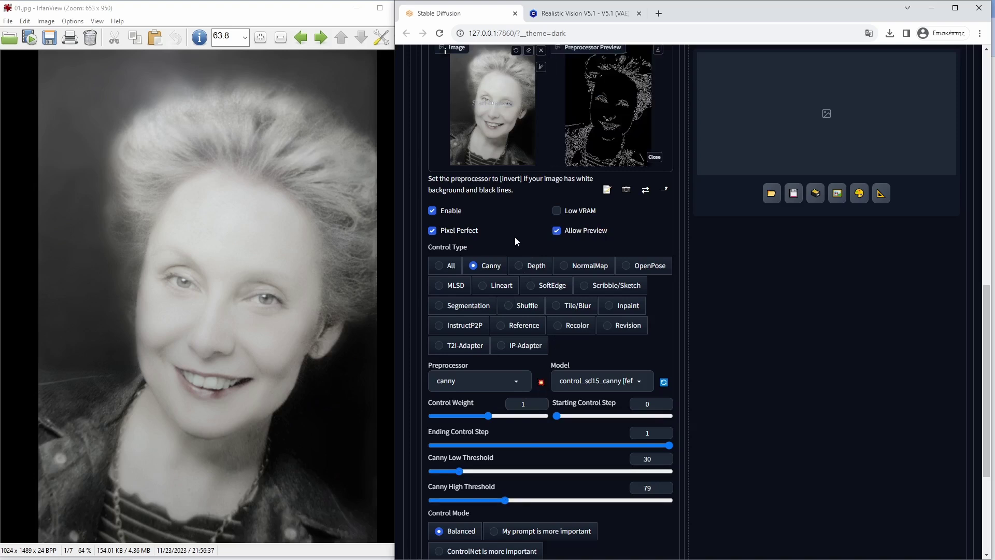
Load 01.jpg into ControlNet Unit 1 and enable the unit with Pixel Perfect.
{"action": "scroll", "coordinate": [515, 237], "scroll_direction": "up", "scroll_amount": 2}
{"action": "left_click", "coordinate": [566, 95]}
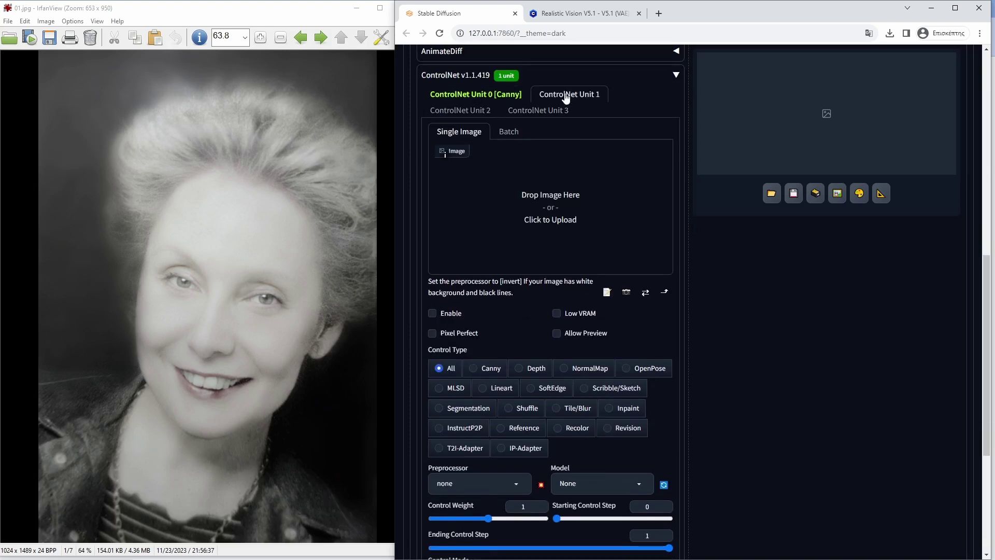
{"action": "left_click", "coordinate": [531, 229]}
{"action": "double_click", "coordinate": [387, 82]}
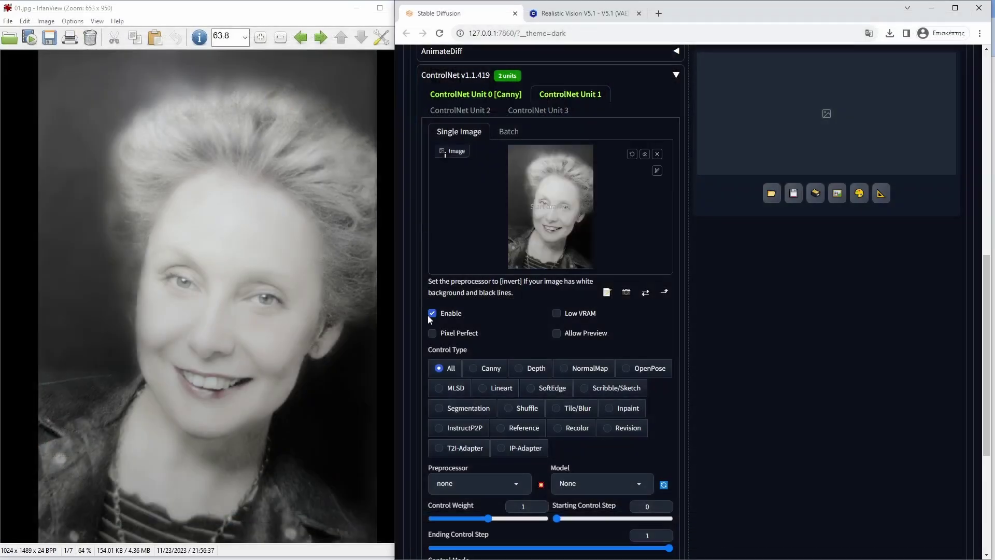
{"action": "left_click", "coordinate": [472, 334]}
Set ControlNet Unit 1's control type to IP-Adapter and choose the ip-adapter_sd15_plus model.
{"action": "left_click", "coordinate": [501, 448]}
{"action": "left_click", "coordinate": [579, 484]}
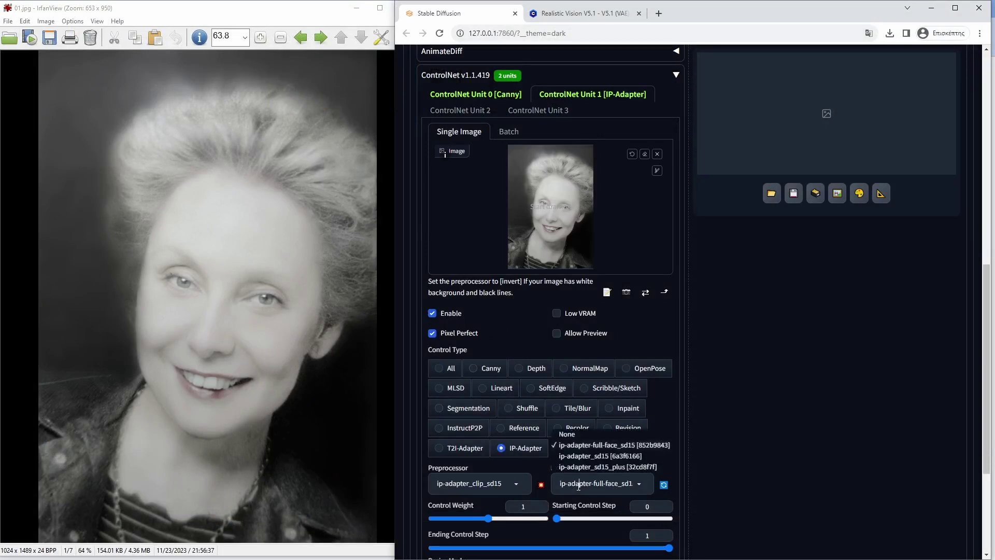
{"action": "left_click", "coordinate": [600, 467]}
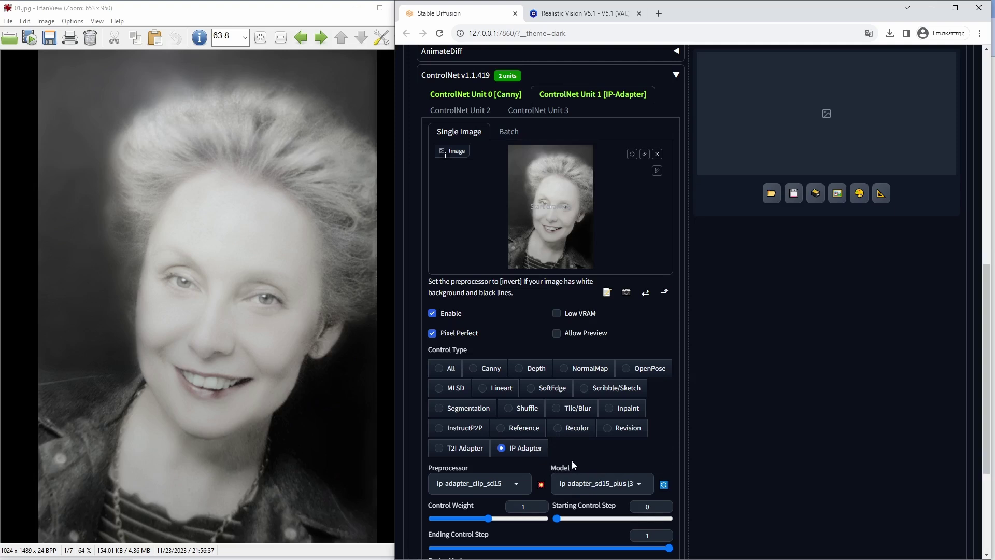
Set the batch count to 4 and generate the portraits.
{"action": "scroll", "coordinate": [570, 458], "scroll_direction": "down", "scroll_amount": 2}
{"action": "scroll", "coordinate": [568, 456], "scroll_direction": "up", "scroll_amount": 6}
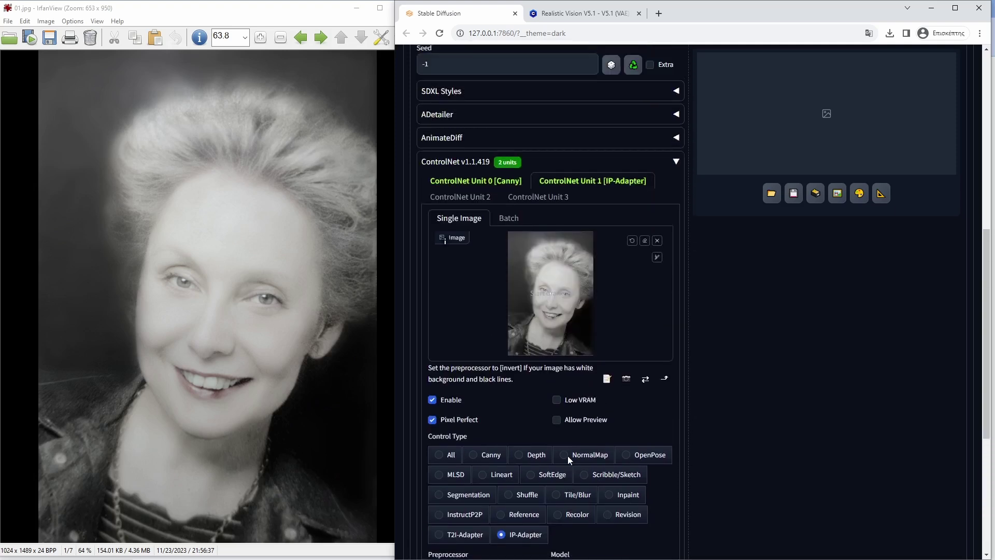
{"action": "left_click", "coordinate": [676, 85]}
{"action": "left_click", "coordinate": [676, 85]}
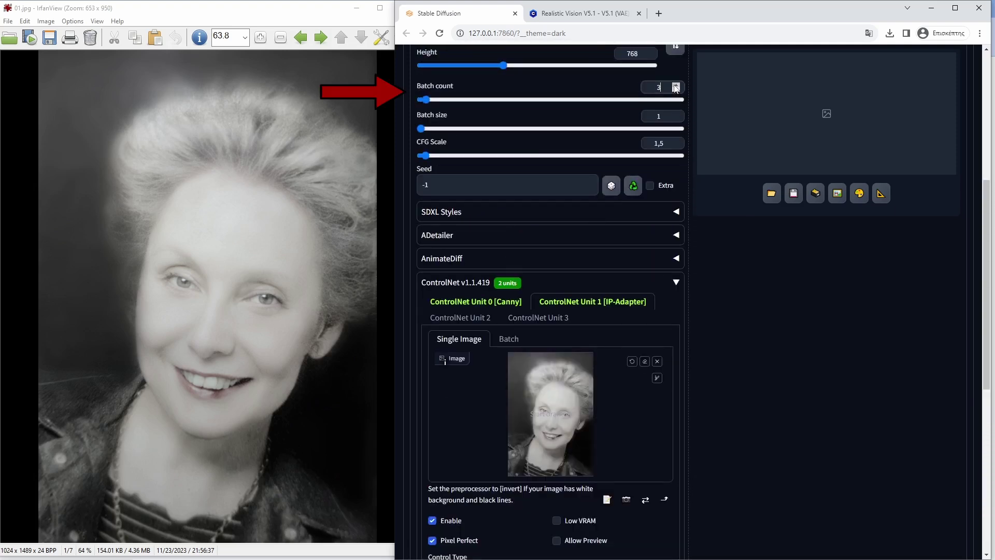
{"action": "scroll", "coordinate": [750, 245], "scroll_direction": "up", "scroll_amount": 6}
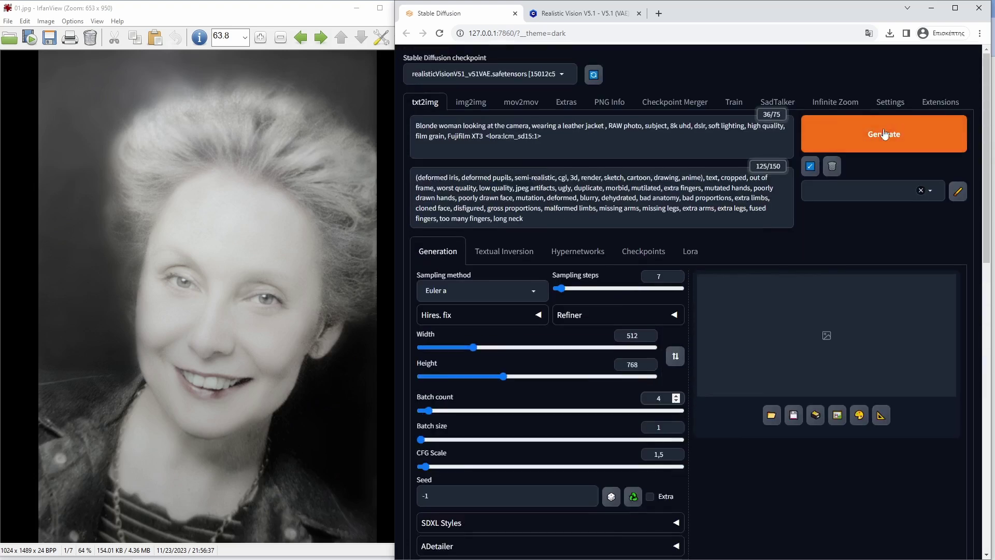
{"action": "left_click", "coordinate": [891, 135]}
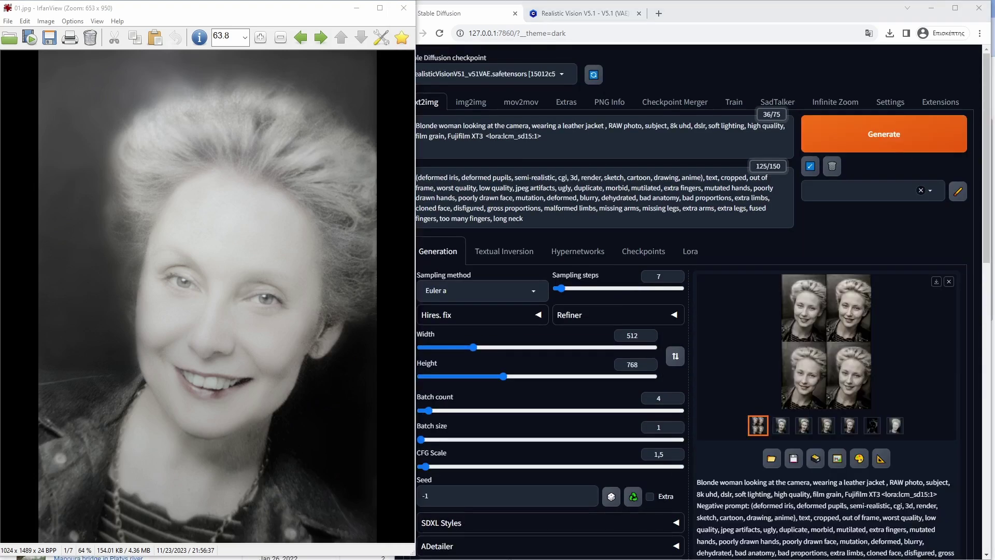
View the generated portraits one by one at full size and compare them with the cleaned 01.jpg.
{"action": "left_click", "coordinate": [787, 323]}
{"action": "left_click", "coordinate": [816, 338]}
{"action": "left_click", "coordinate": [969, 293]}
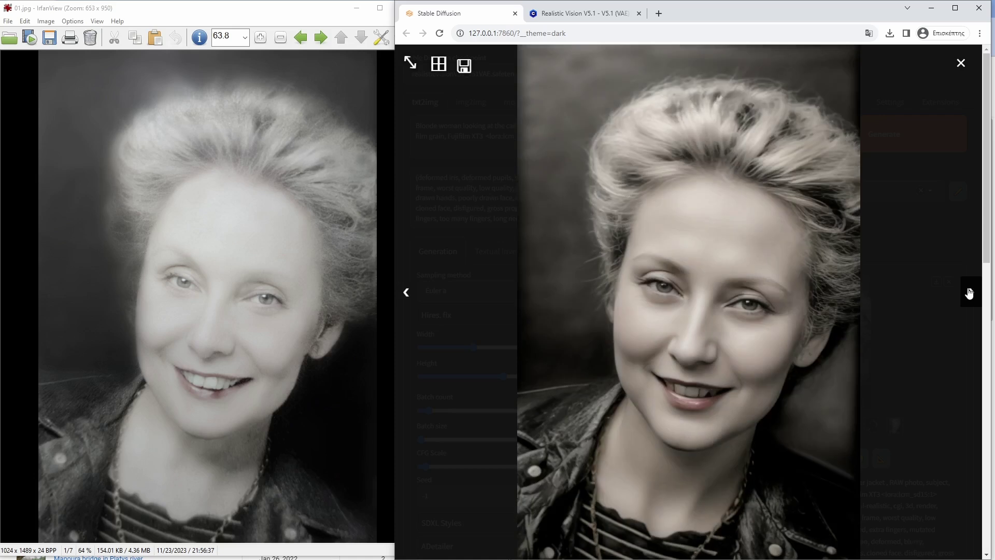
{"action": "left_click", "coordinate": [970, 293]}
{"action": "left_click", "coordinate": [969, 293]}
{"action": "left_click", "coordinate": [969, 293]}
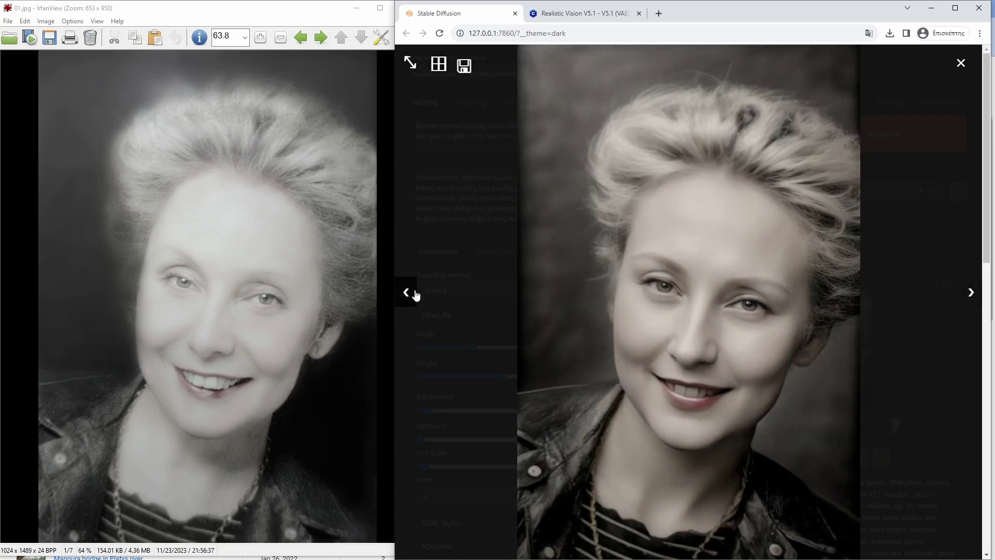
{"action": "left_click", "coordinate": [969, 294]}
Generate another batch, add "detailed skin," before "wearing a leather jacket" in the prompt and generate again.
{"action": "left_click", "coordinate": [910, 134]}
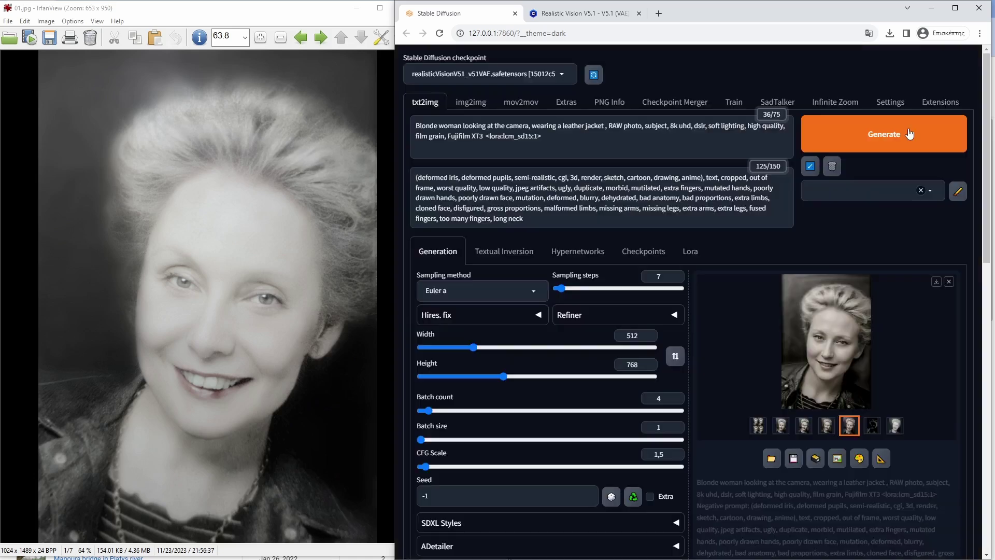
{"action": "left_click", "coordinate": [536, 124]}
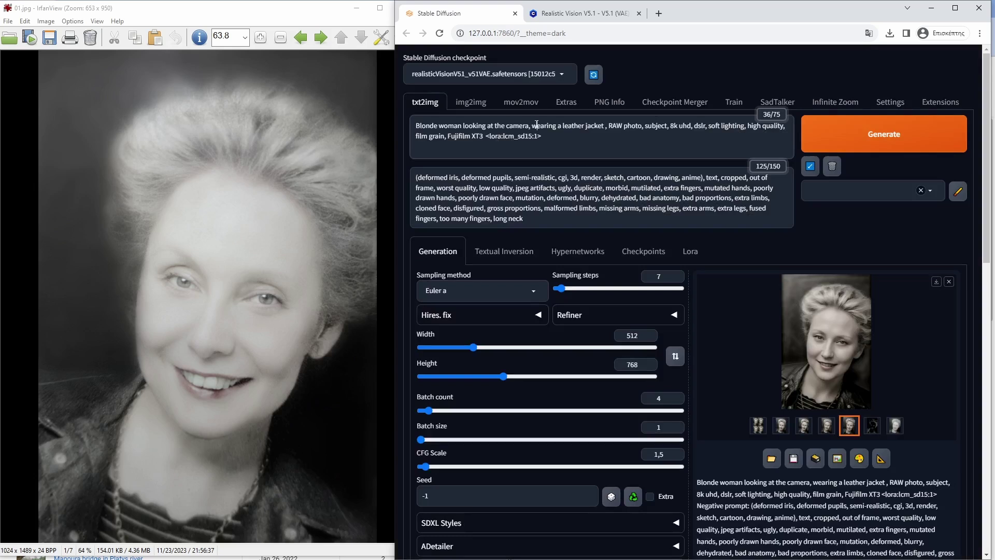
{"action": "type", "text": "detailed "}
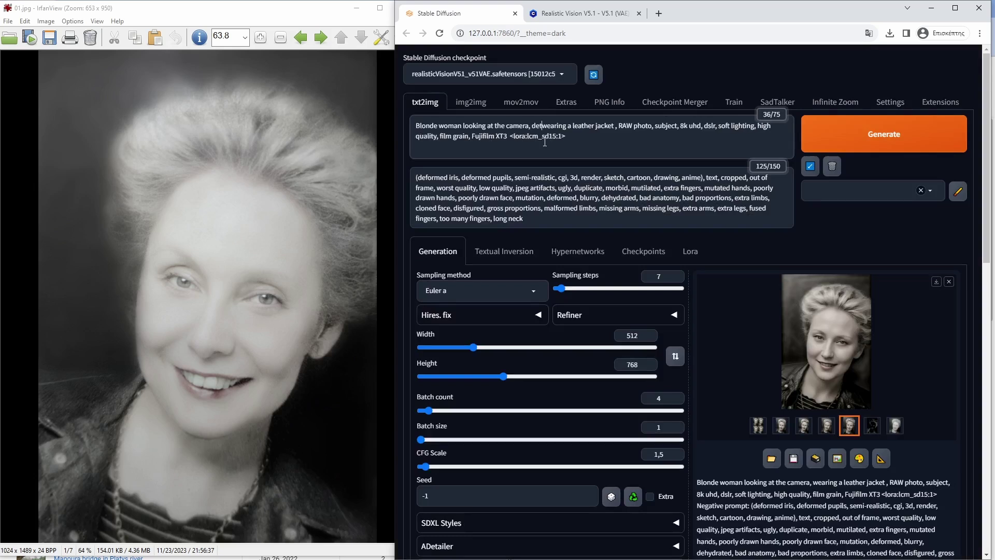
{"action": "type", "text": "skin,"}
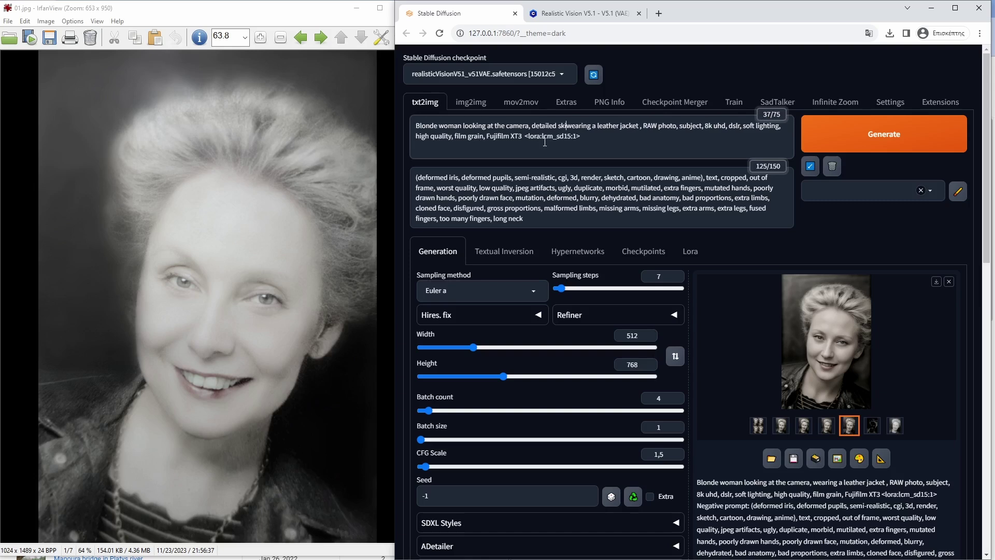
{"action": "key", "text": "ctrl+Return"}
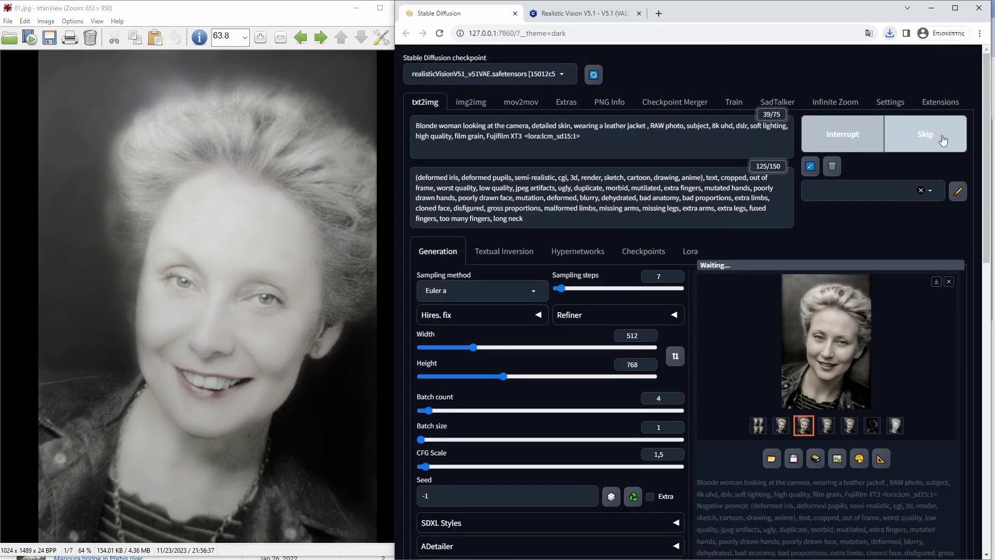
Compare the portraits generated with the detailed skin prompt at full size, going back and forth between them.
{"action": "left_click", "coordinate": [826, 341]}
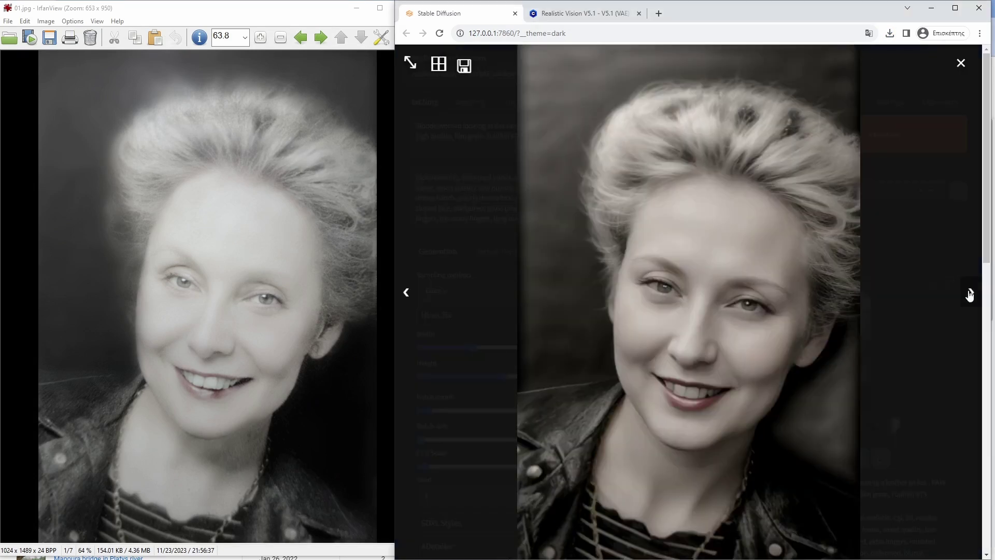
{"action": "left_click", "coordinate": [970, 293]}
{"action": "left_click", "coordinate": [410, 293]}
{"action": "left_click", "coordinate": [410, 293]}
{"action": "left_click", "coordinate": [971, 293]}
{"action": "left_click", "coordinate": [971, 296]}
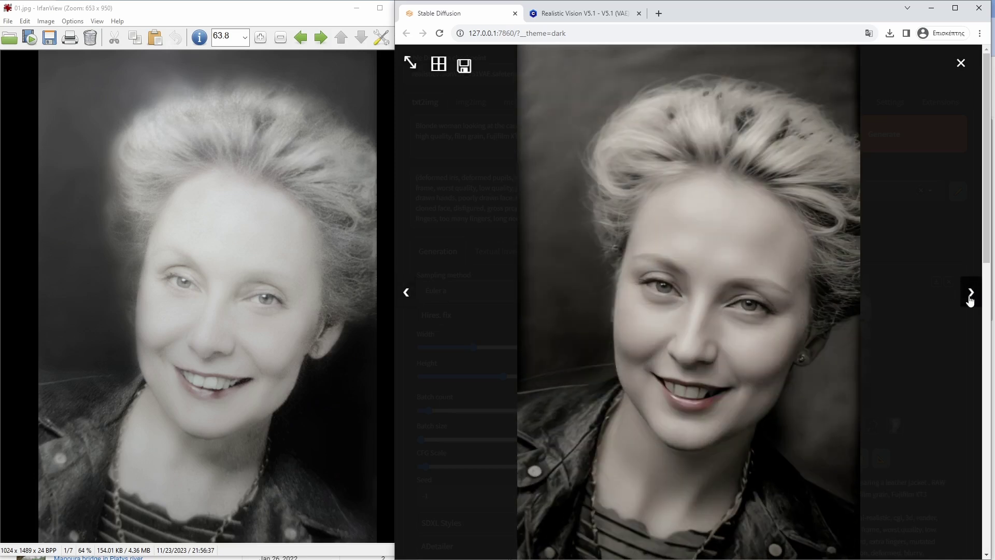
{"action": "left_click", "coordinate": [409, 295]}
{"action": "left_click", "coordinate": [408, 294]}
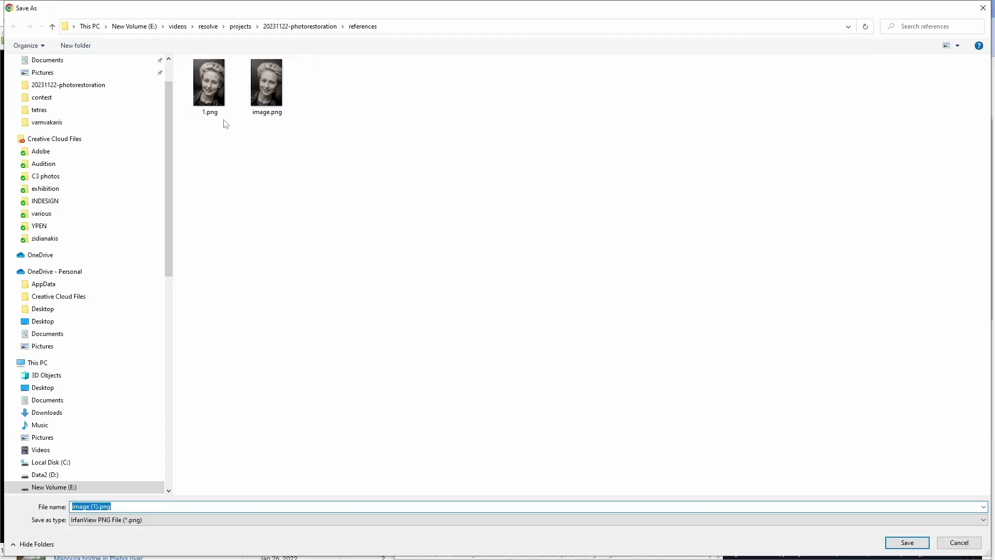
Open 1.png and image.png from the references folder in IrfanView and inspect the faces up close.
{"action": "right_click", "coordinate": [209, 98]}
{"action": "left_click", "coordinate": [227, 124]}
{"action": "left_click_drag", "start_coordinate": [356, 12], "coordinate": [657, 68]}
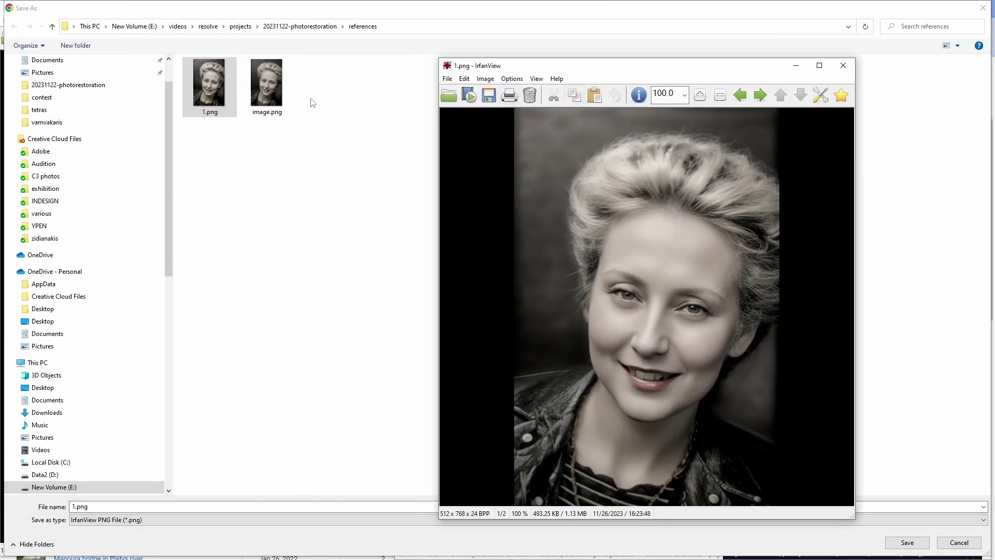
{"action": "right_click", "coordinate": [268, 89]}
{"action": "left_click", "coordinate": [290, 113]}
{"action": "left_click", "coordinate": [982, 8]}
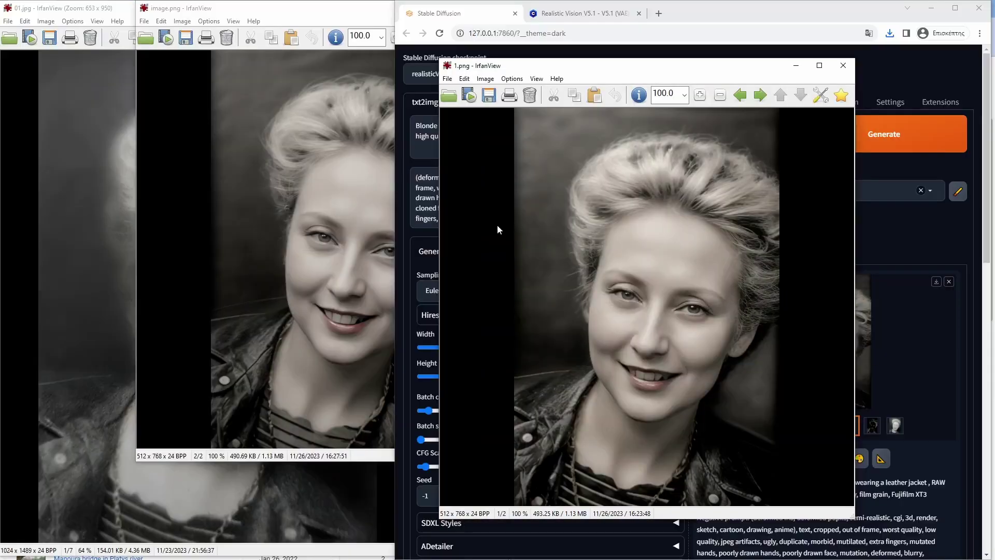
{"action": "left_click", "coordinate": [251, 49]}
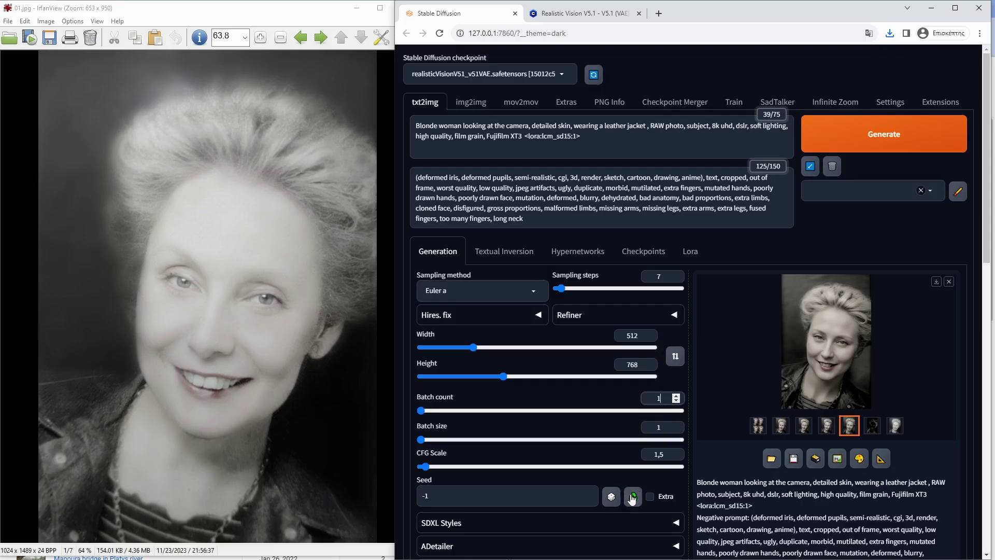
Reuse the selected portrait's seed for the next generation, with a batch count of 1.
{"action": "left_click", "coordinate": [631, 498]}
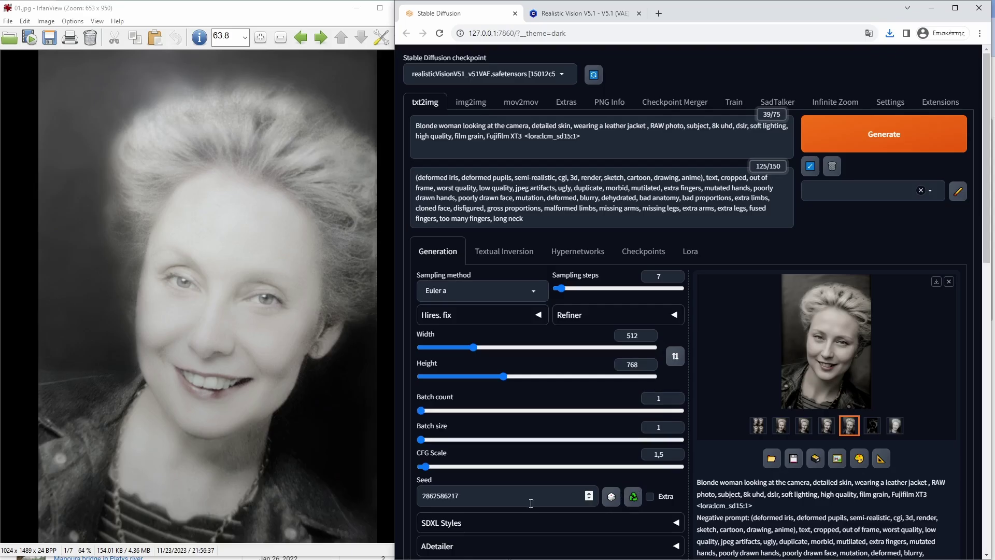
{"action": "left_click_drag", "start_coordinate": [530, 500], "coordinate": [399, 475]}
Try Hires. fix with the ESRGAN_4x upscaler and a denoising strength of 0.11, then turn it off.
{"action": "scroll", "coordinate": [599, 440], "scroll_direction": "down", "scroll_amount": 3}
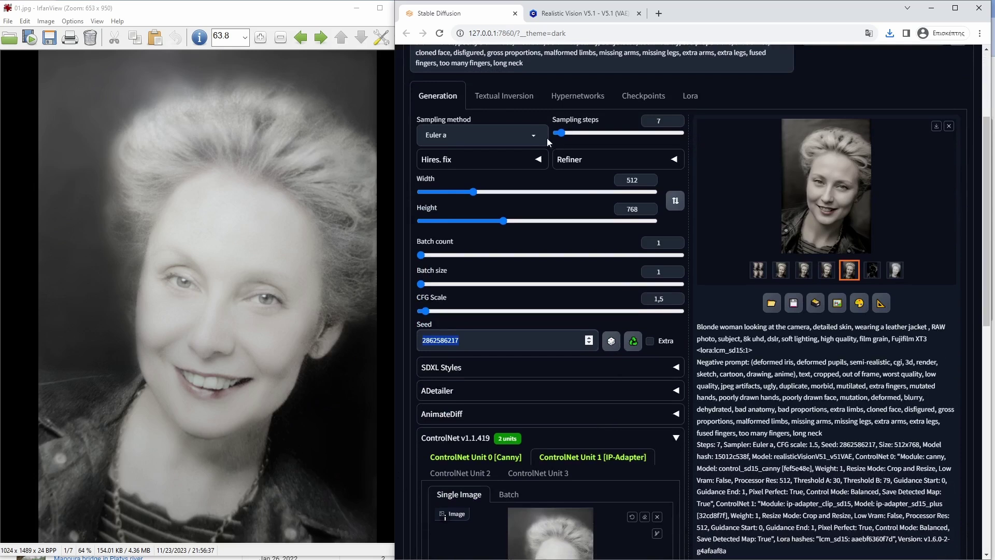
{"action": "left_click", "coordinate": [529, 165]}
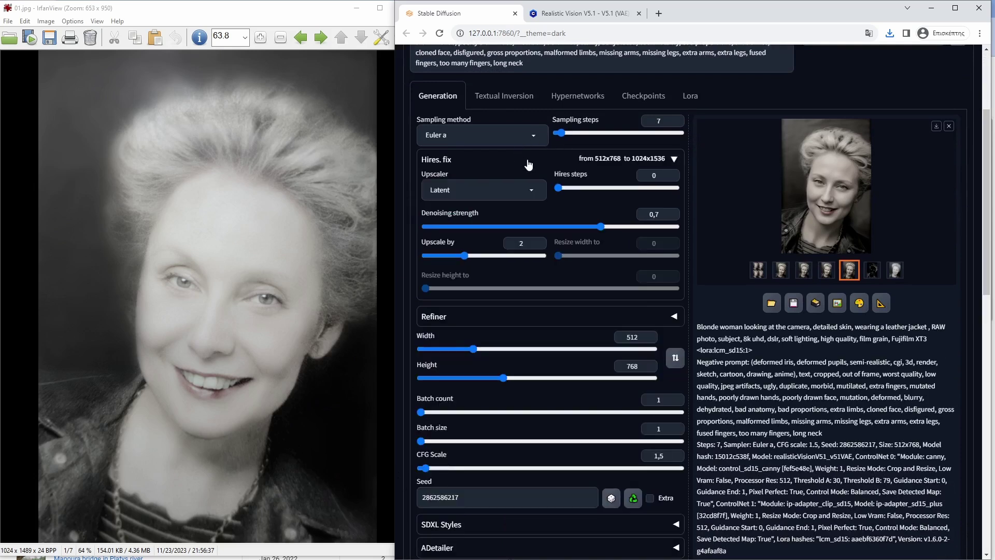
{"action": "left_click", "coordinate": [487, 190]}
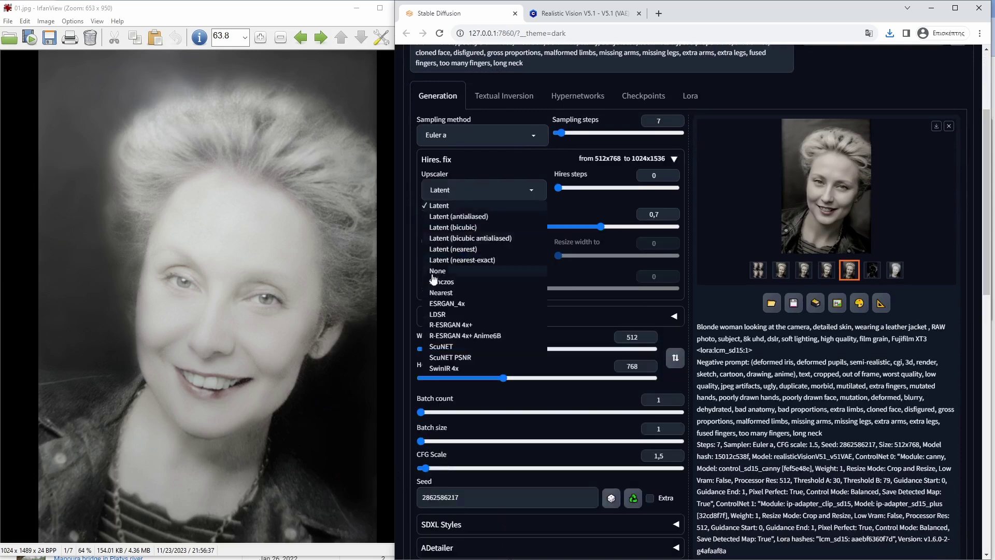
{"action": "left_click", "coordinate": [448, 305]}
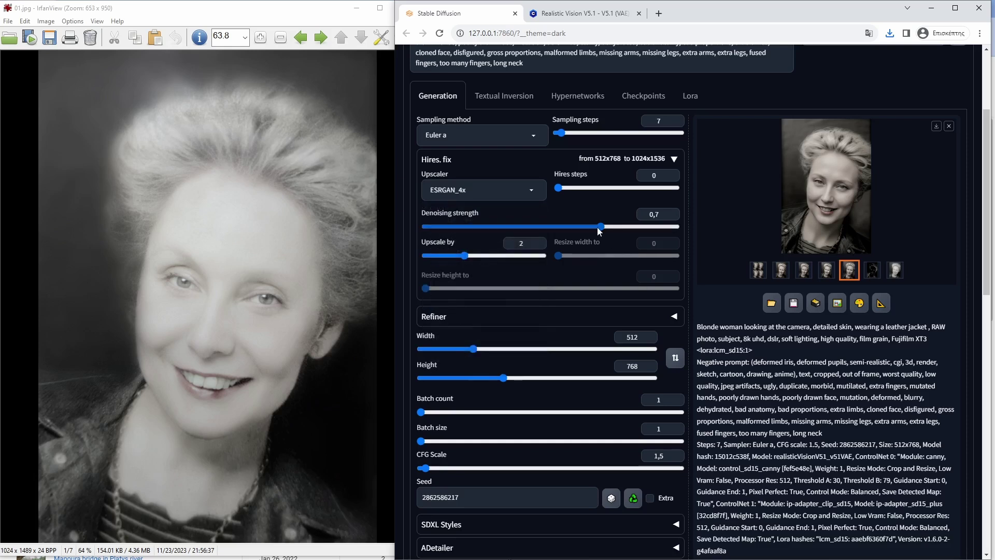
{"action": "left_click_drag", "start_coordinate": [600, 226], "coordinate": [453, 228]}
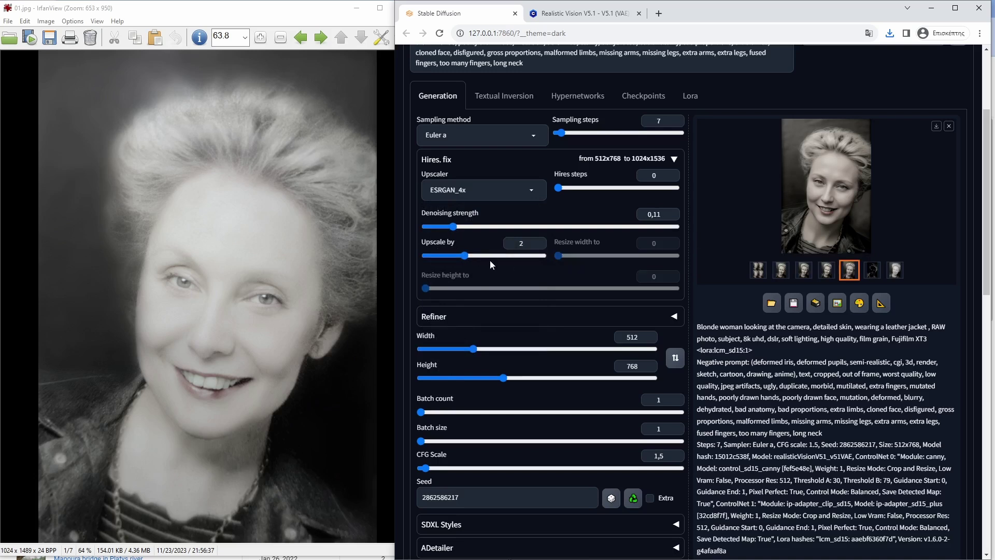
{"action": "scroll", "coordinate": [584, 222], "scroll_direction": "up", "scroll_amount": 1}
{"action": "left_click", "coordinate": [673, 212]}
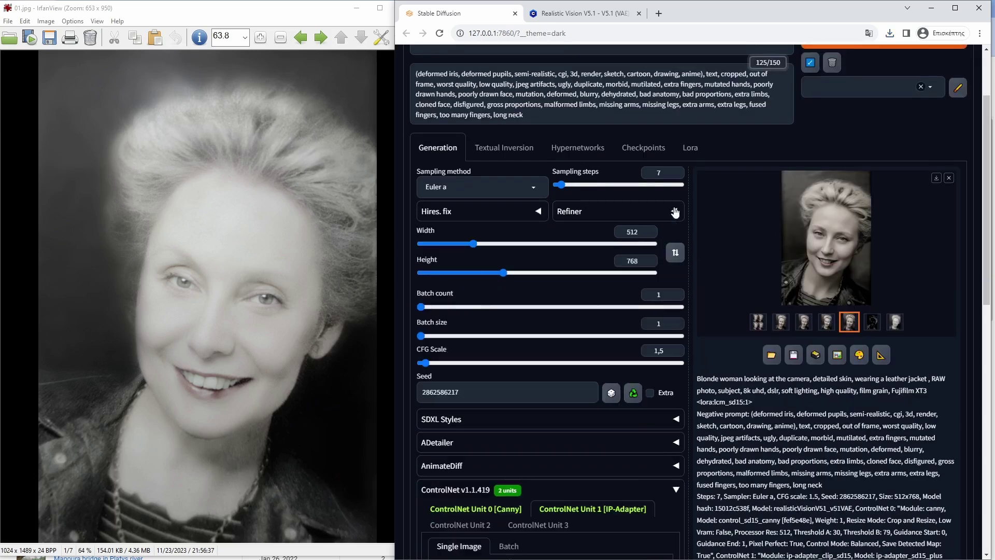
Disable ControlNet Unit 1 and set Unit 0's control type to Recolor.
{"action": "scroll", "coordinate": [672, 212], "scroll_direction": "down", "scroll_amount": 4}
{"action": "left_click", "coordinate": [433, 521]}
{"action": "left_click", "coordinate": [466, 302]}
{"action": "scroll", "coordinate": [467, 306], "scroll_direction": "down", "scroll_amount": 4}
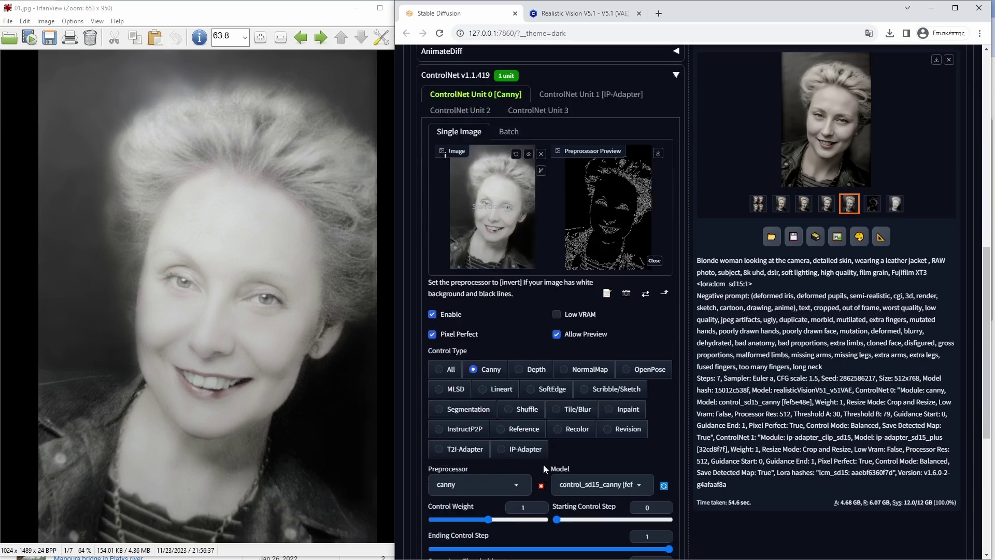
{"action": "left_click", "coordinate": [558, 429]}
Replace Unit 0's input image with a restored portrait from the references folder.
{"action": "left_click", "coordinate": [542, 156]}
{"action": "left_click", "coordinate": [503, 228]}
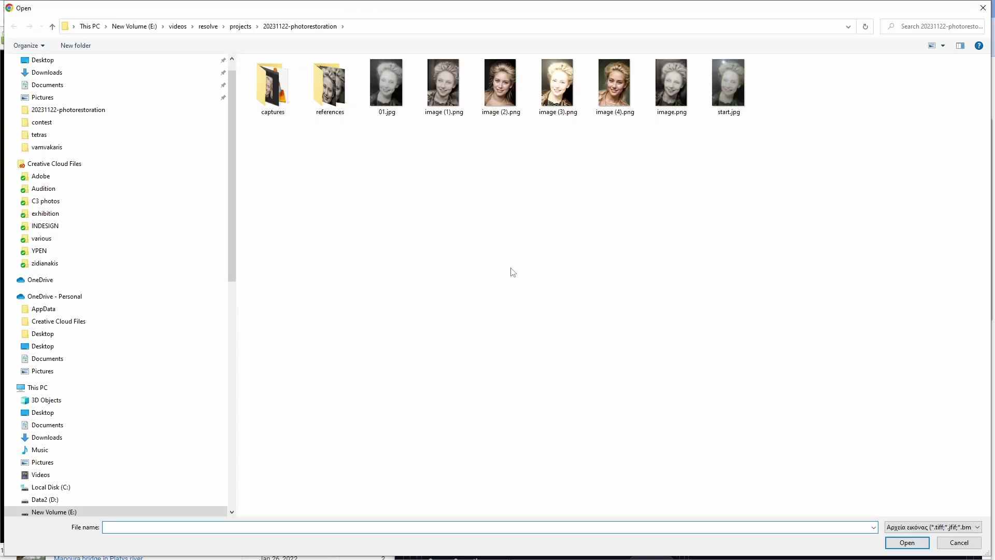
{"action": "double_click", "coordinate": [326, 87]}
{"action": "double_click", "coordinate": [325, 81]}
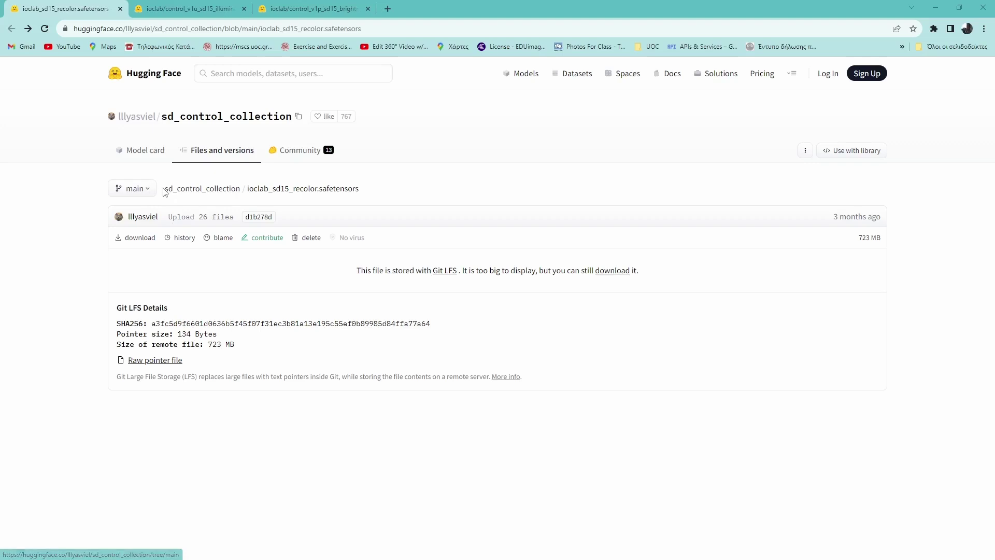
On Hugging Face, examine the ioclab_sd15_recolor.safetensors file page and the illumination model card's recommended weight and exit timing.
{"action": "left_click_drag", "start_coordinate": [164, 189], "coordinate": [361, 194]}
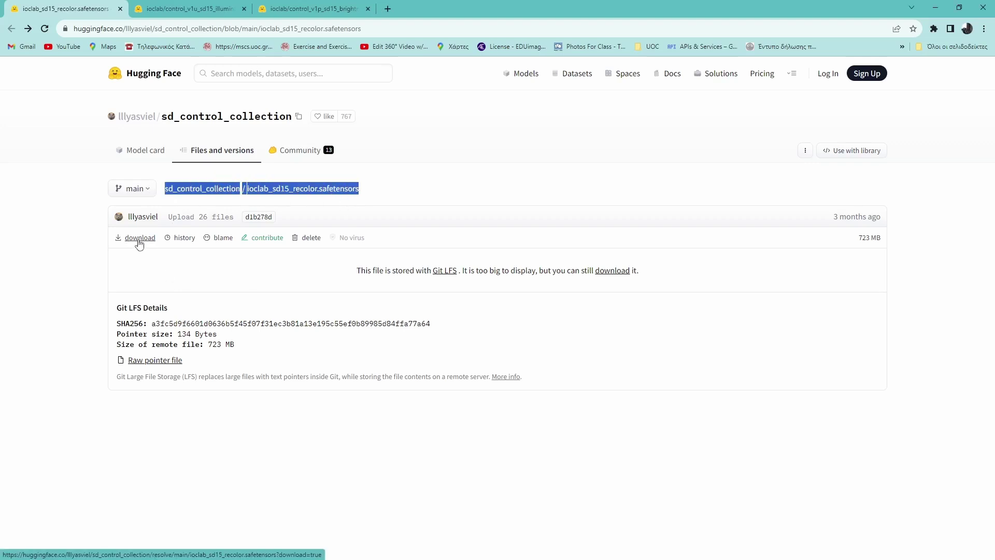
{"action": "left_click", "coordinate": [177, 9]}
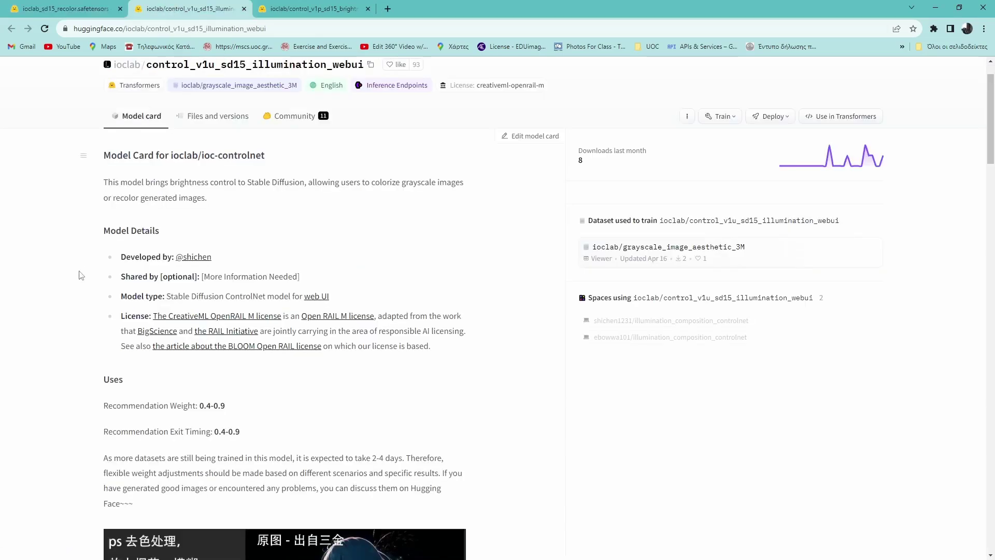
{"action": "scroll", "coordinate": [66, 339], "scroll_direction": "down", "scroll_amount": 2}
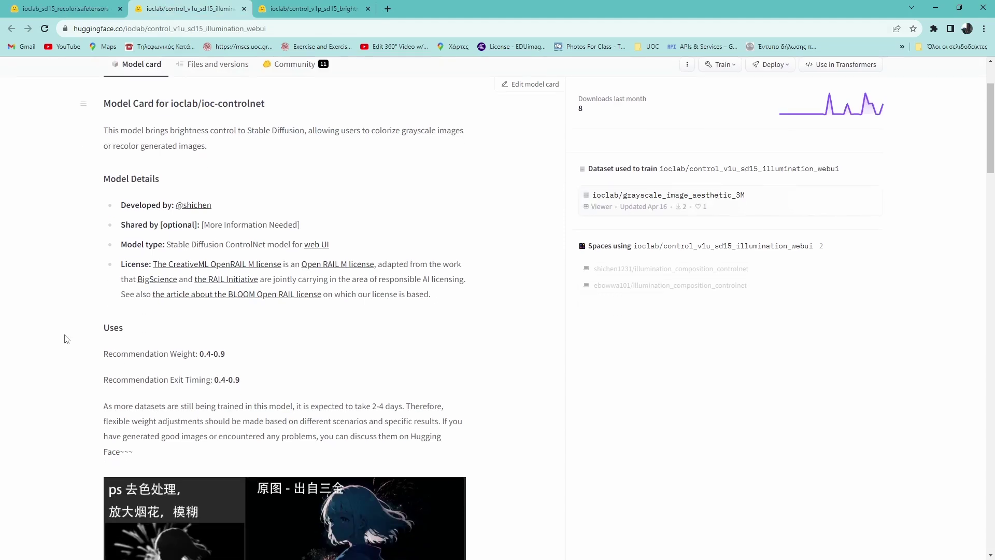
{"action": "left_click_drag", "start_coordinate": [104, 302], "coordinate": [248, 325]}
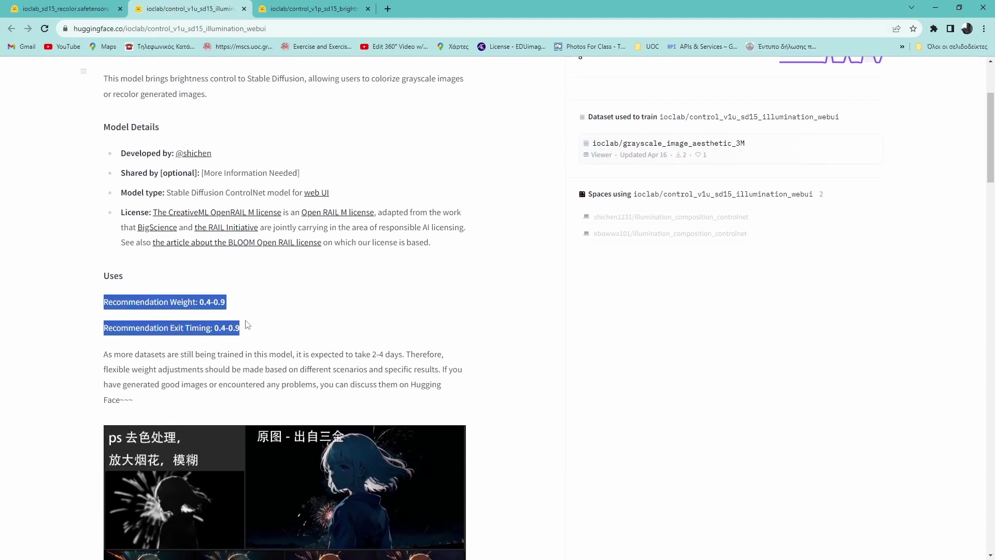
{"action": "left_click", "coordinate": [296, 340]}
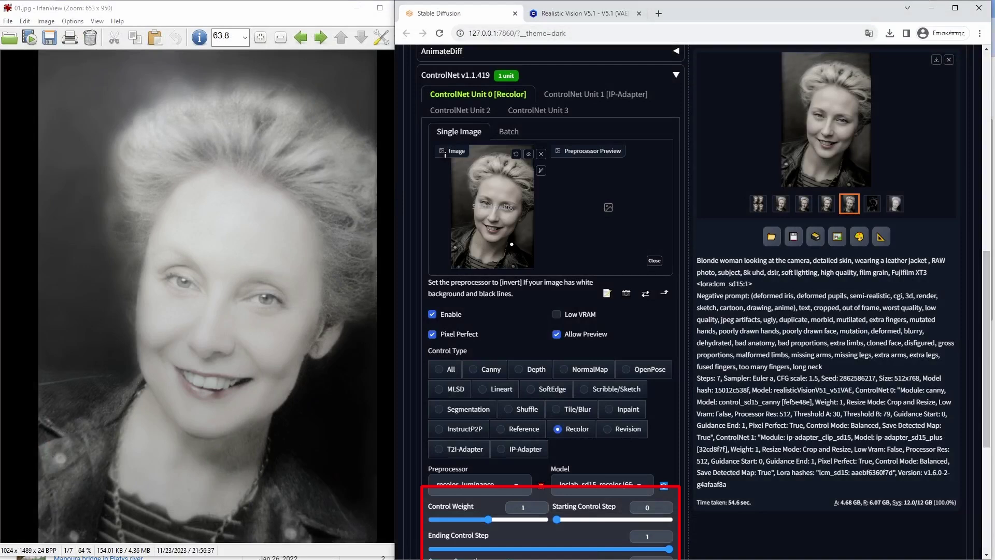
Set ControlNet Unit 0's preprocessor to recolor_intensity and generate the colorized portrait.
{"action": "scroll", "coordinate": [484, 386], "scroll_direction": "down", "scroll_amount": 2}
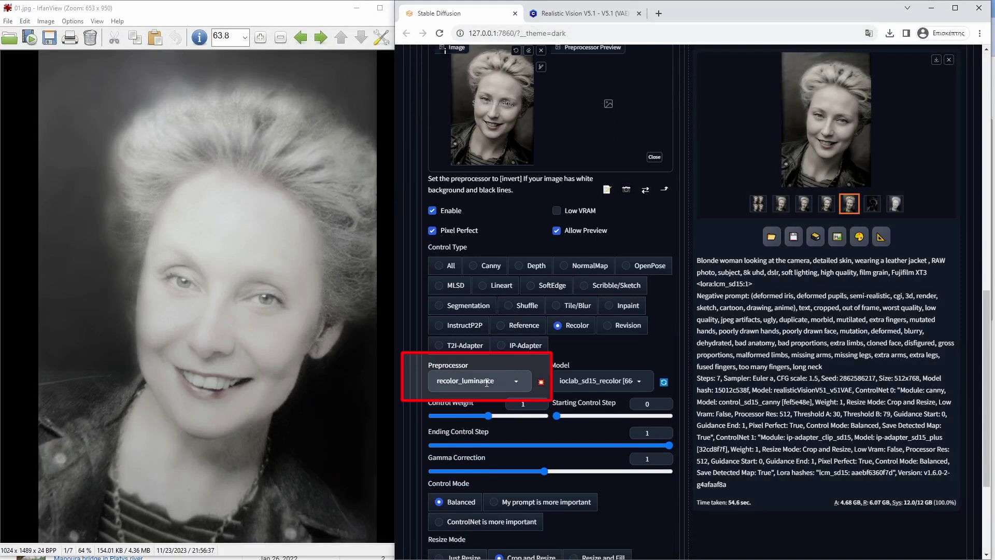
{"action": "left_click", "coordinate": [486, 383]}
{"action": "left_click", "coordinate": [483, 362]}
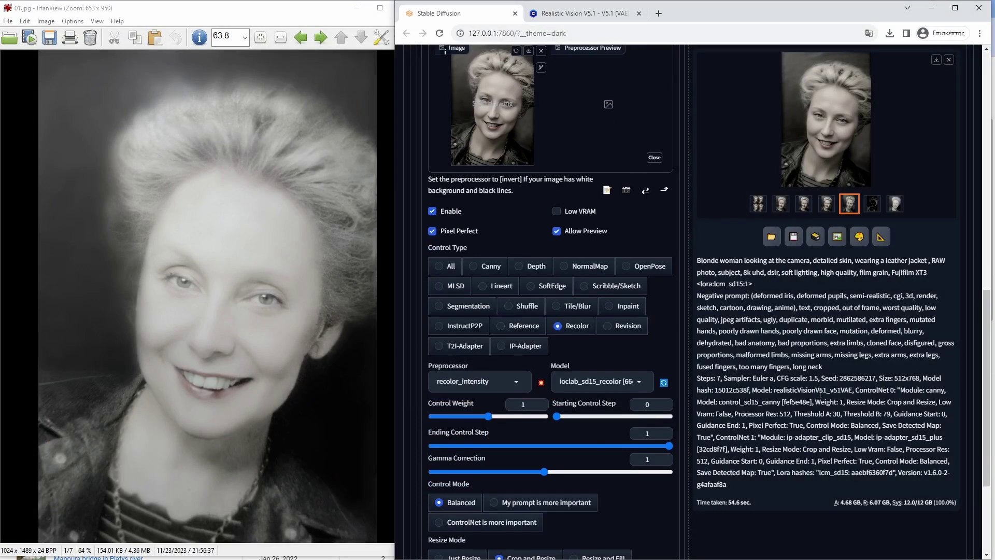
{"action": "scroll", "coordinate": [820, 395], "scroll_direction": "up", "scroll_amount": 12}
{"action": "left_click", "coordinate": [854, 147]}
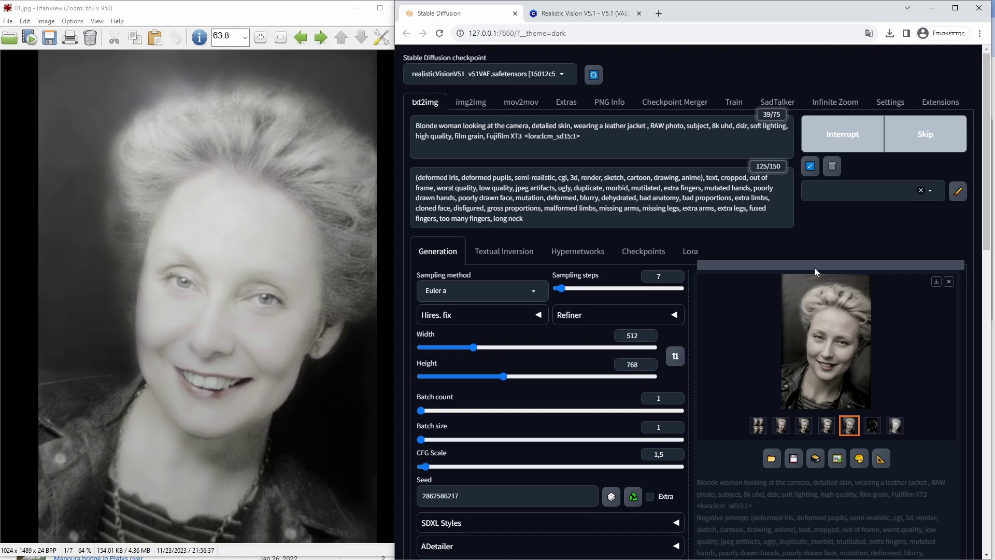
Inspect the colorized result enlarged, and save it as 3 in the references folder.
{"action": "left_click", "coordinate": [841, 376]}
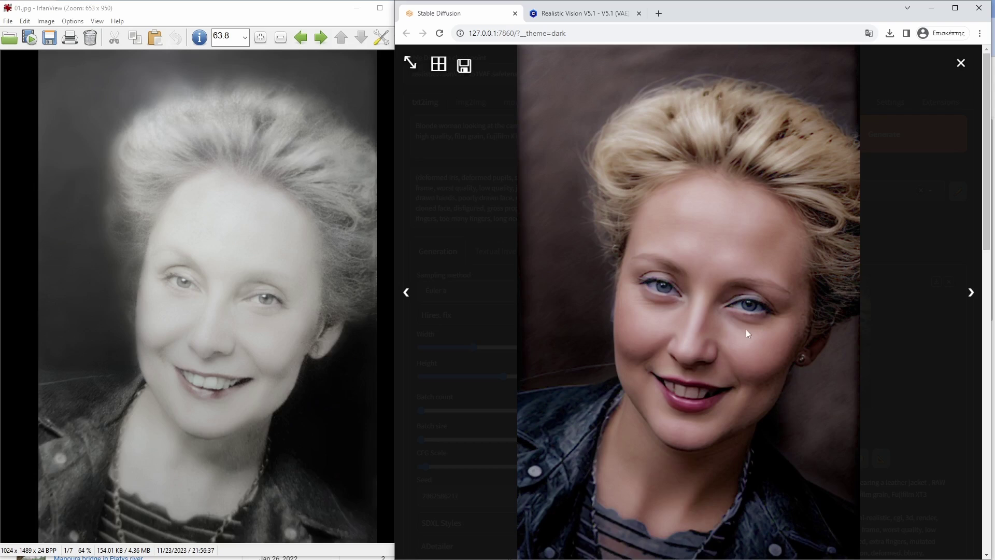
{"action": "left_click", "coordinate": [493, 103]}
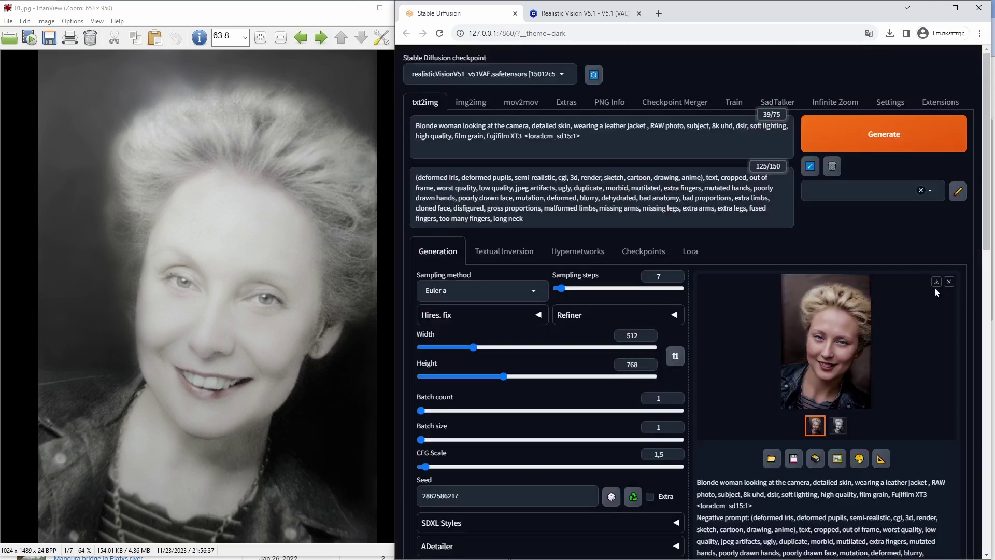
{"action": "left_click", "coordinate": [934, 282]}
{"action": "type", "text": "2"}
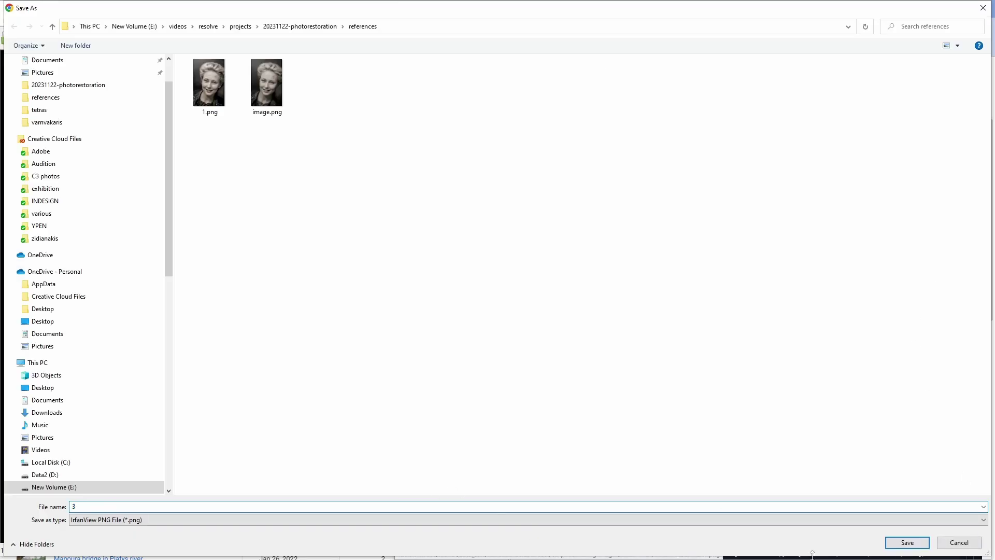
{"action": "left_click", "coordinate": [900, 540]}
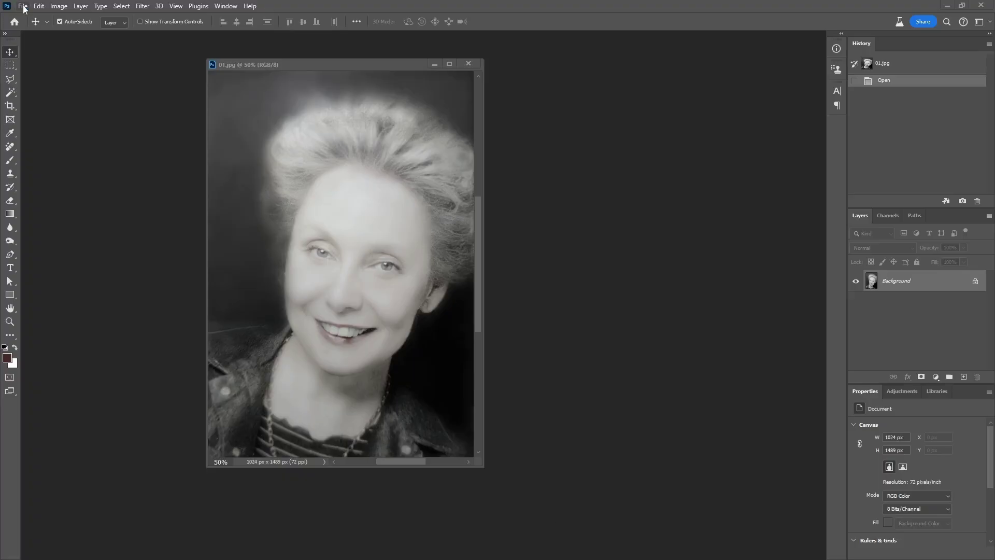
In Photoshop, place the colorized 3.png over the old portrait 01.jpg and scale it to 992 × 1488 px.
{"action": "key", "text": "ctrl+o"}
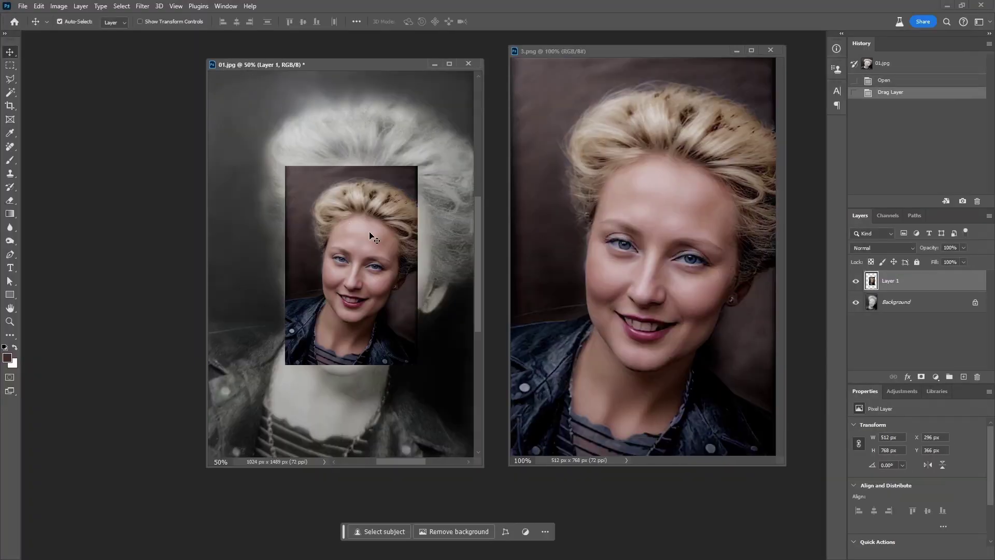
{"action": "key", "text": "ctrl+t"}
{"action": "left_click_drag", "start_coordinate": [477, 365], "coordinate": [465, 456]}
{"action": "key", "text": "ctrl+minus"}
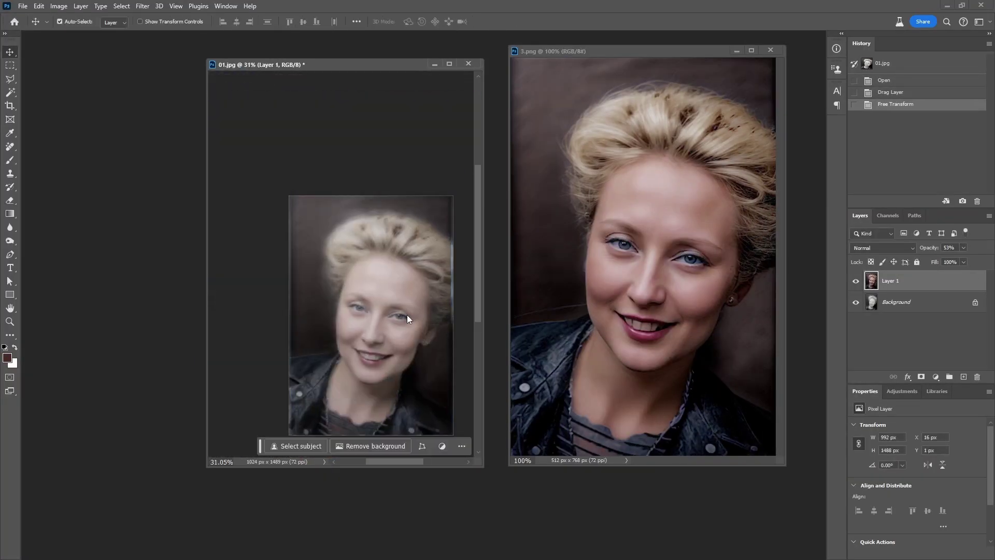
Hide Layer 1 with an inverted layer mask and paint the colorized portrait back in with a soft brush at 12% flow.
{"action": "key", "text": "ctrl+i"}
{"action": "key", "text": "b"}
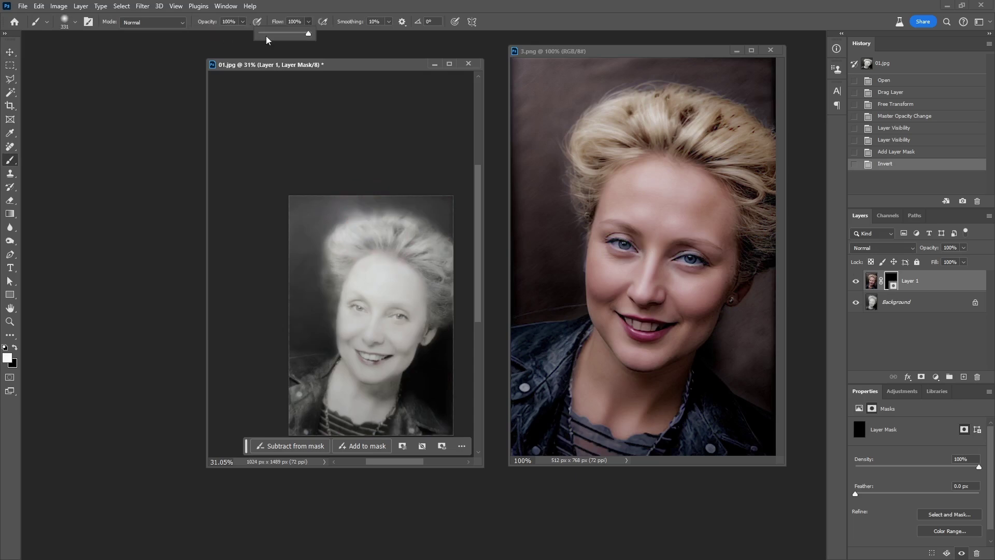
{"action": "mouse_move", "coordinate": [381, 249]}
{"action": "left_mouse_down"}
{"action": "mouse_move", "coordinate": [394, 244]}
{"action": "mouse_move", "coordinate": [391, 228]}
{"action": "mouse_move", "coordinate": [376, 403]}
{"action": "mouse_move", "coordinate": [443, 399]}
{"action": "left_mouse_up"}
{"action": "key", "text": "ctrl+space"}
{"action": "key", "text": "bracketleft"}
{"action": "scroll", "coordinate": [399, 223], "scroll_direction": "up", "scroll_amount": 10}
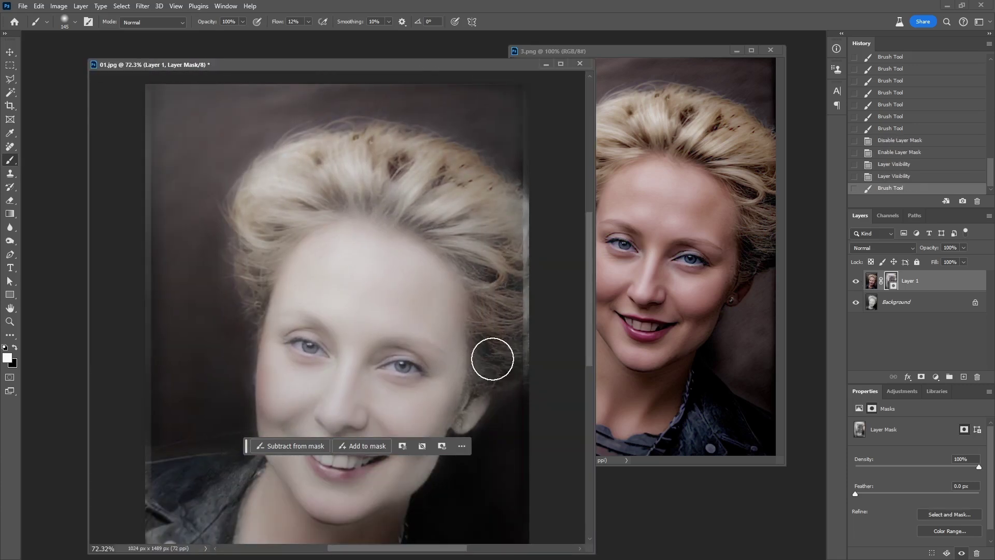
{"action": "scroll", "coordinate": [262, 155], "scroll_direction": "down", "scroll_amount": 5}
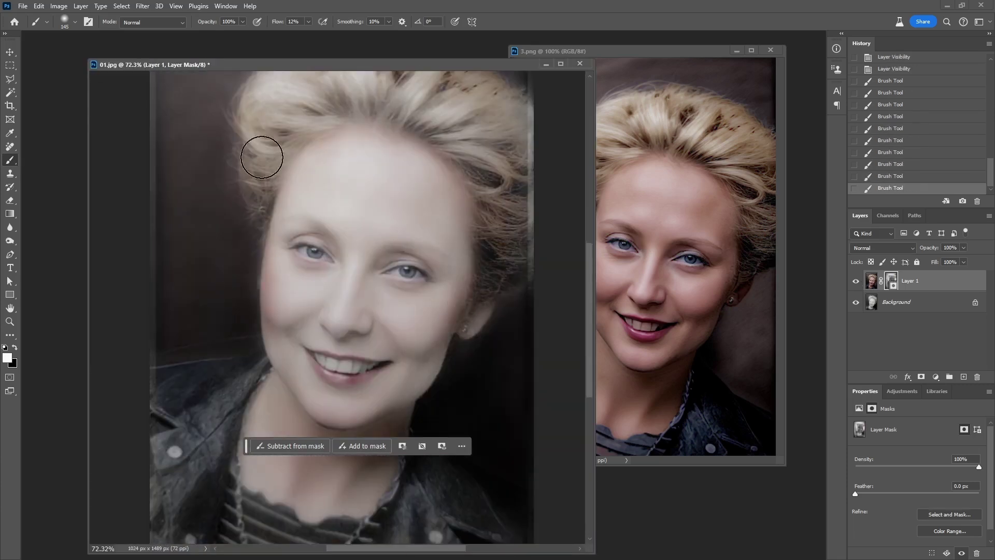
Refine Layer 1's mask with smaller and larger soft brushes, blending the colorized details into the face and jacket.
{"action": "key", "text": "bracketleft"}
{"action": "key", "text": "bracketleft"}
{"action": "key", "text": "bracketleft"}
{"action": "key", "text": "bracketleft"}
{"action": "left_click_drag", "start_coordinate": [280, 207], "coordinate": [311, 210]}
{"action": "left_click_drag", "start_coordinate": [401, 231], "coordinate": [374, 233]}
{"action": "key", "text": "bracketright"}
{"action": "key", "text": "bracketright"}
{"action": "key", "text": "bracketright"}
{"action": "key", "text": "bracketright"}
{"action": "mouse_move", "coordinate": [462, 259]}
{"action": "left_mouse_down"}
{"action": "mouse_move", "coordinate": [483, 301]}
{"action": "mouse_move", "coordinate": [425, 347]}
{"action": "left_mouse_up"}
{"action": "mouse_move", "coordinate": [161, 388]}
{"action": "left_mouse_down"}
{"action": "mouse_move", "coordinate": [182, 442]}
{"action": "mouse_move", "coordinate": [190, 402]}
{"action": "left_mouse_up"}
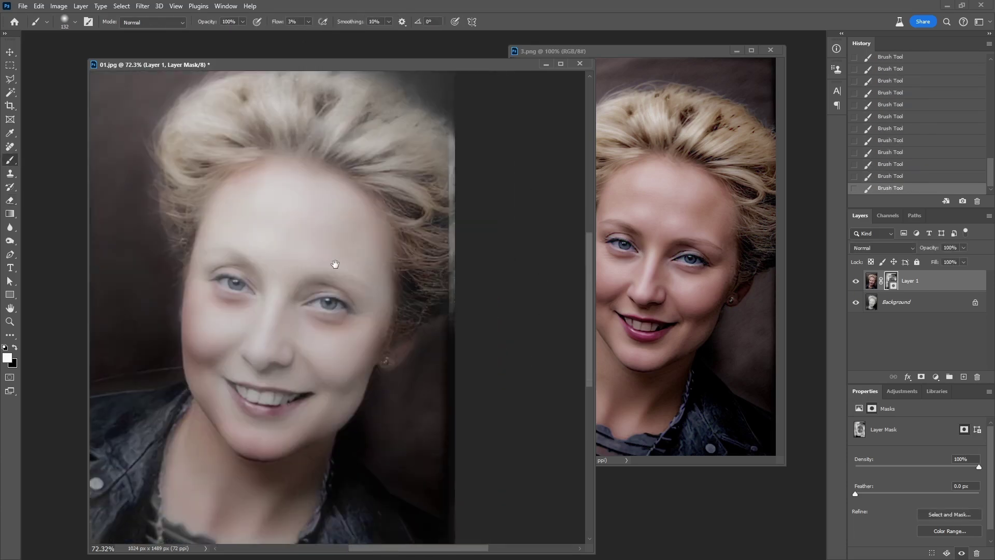
Compare the portrait with and without the colorized layer by switching Layer 1's visibility.
{"action": "left_click", "coordinate": [857, 282]}
{"action": "left_click", "coordinate": [856, 281]}
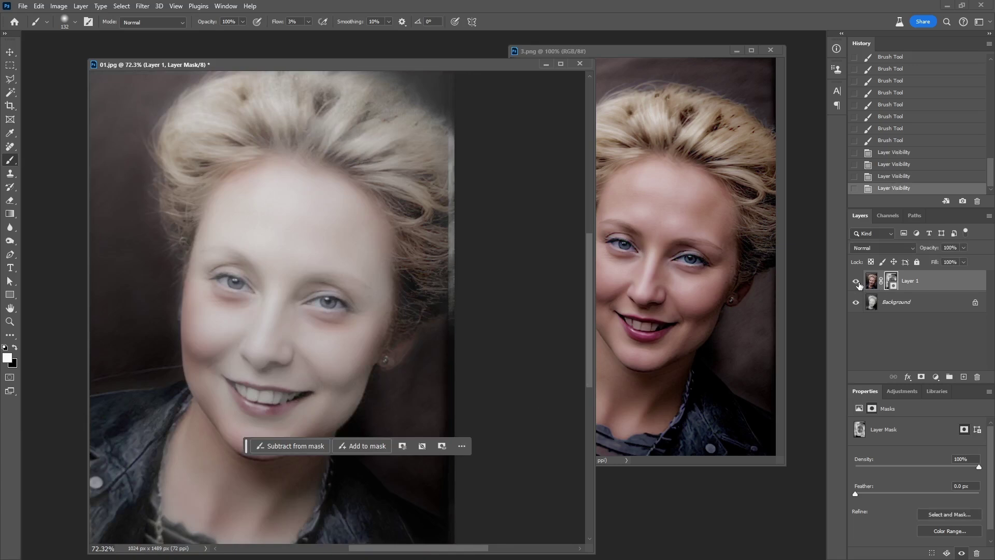
{"action": "left_click", "coordinate": [856, 282]}
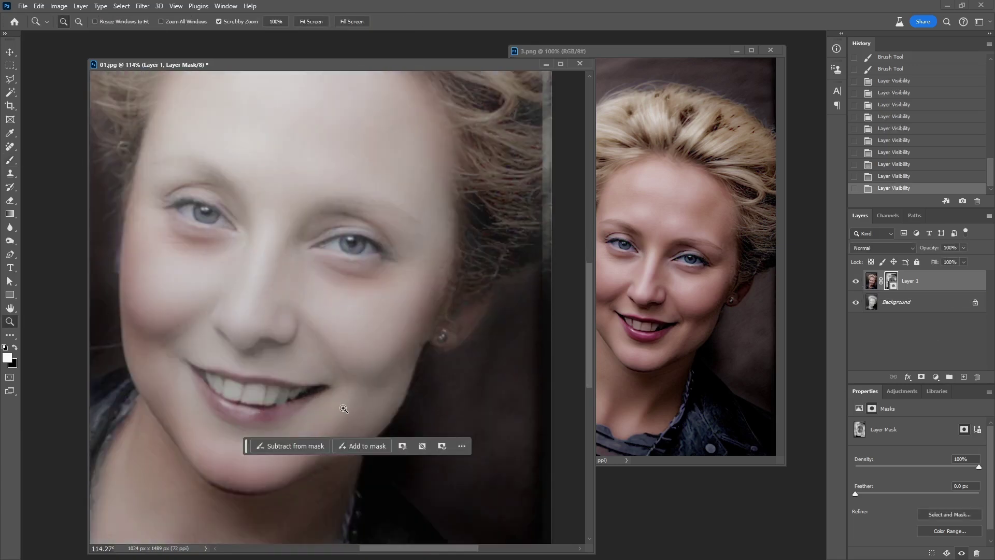
Erase Layer 1's mask over the mouth to bring back the original teeth.
{"action": "key", "text": "e"}
{"action": "left_click", "coordinate": [280, 397]}
{"action": "left_click_drag", "start_coordinate": [281, 397], "coordinate": [255, 396]}
{"action": "left_click_drag", "start_coordinate": [239, 391], "coordinate": [296, 398]}
{"action": "left_click", "coordinate": [280, 398]}
{"action": "left_click", "coordinate": [267, 399]}
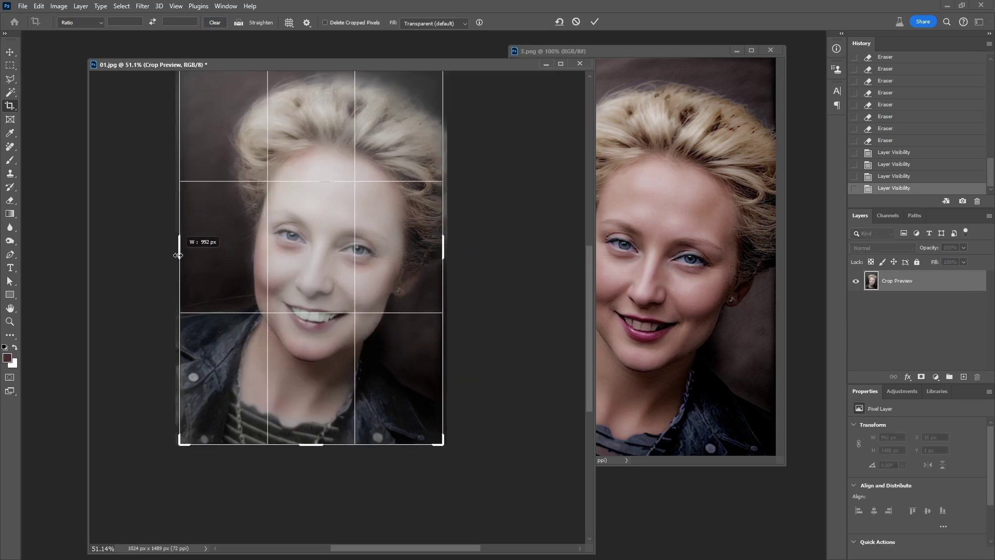
Crop the canvas to 992 px wide so it matches the colorized layer's side edges.
{"action": "key", "text": "ctrl+minus"}
{"action": "double_click", "coordinate": [306, 143]}
{"action": "left_click", "coordinate": [304, 143]}
{"action": "double_click", "coordinate": [304, 142]}
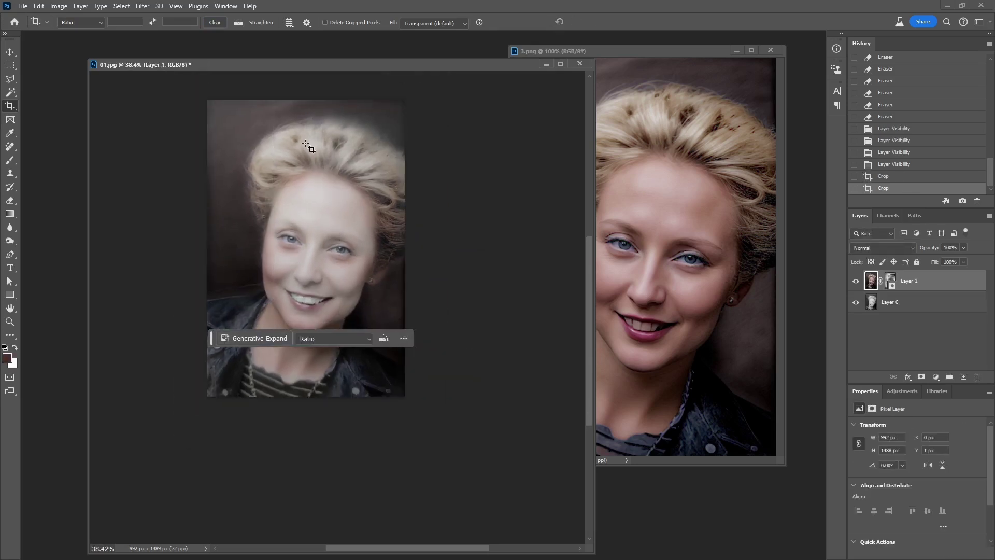